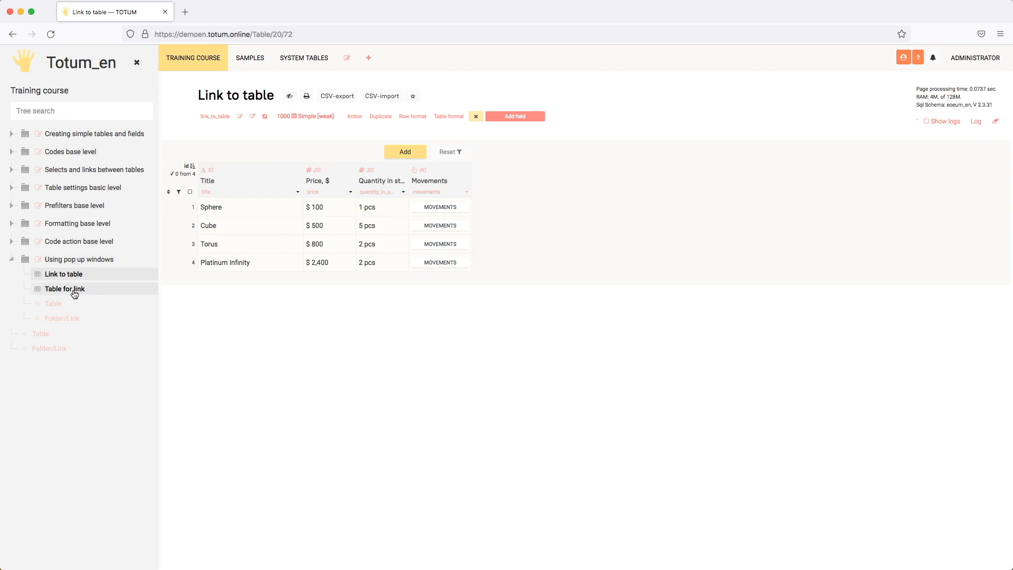
Add a row to the Table for link table with title Cube and quantity 2, and save it
{"action": "left_click", "coordinate": [67, 290]}
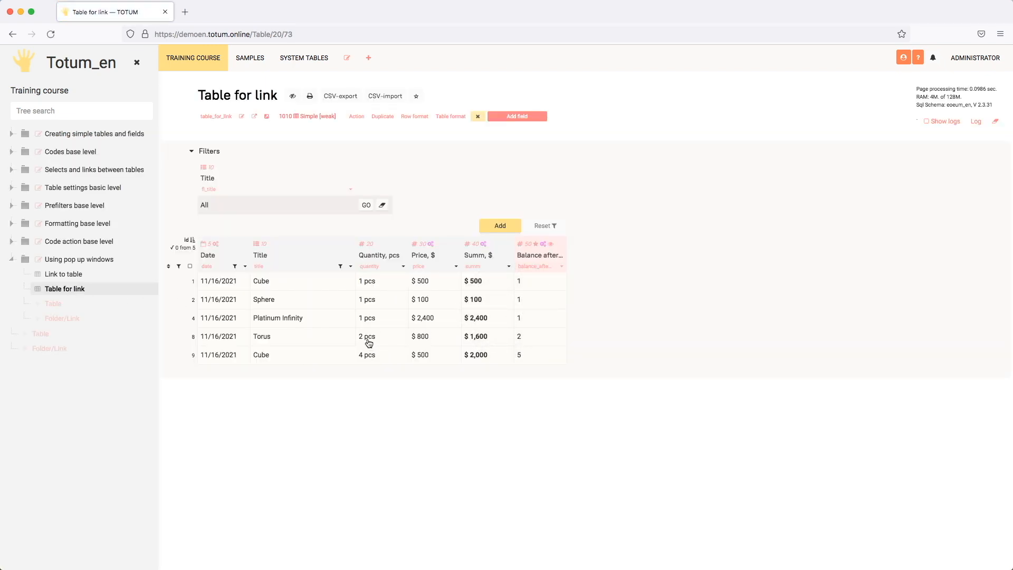
{"action": "left_click", "coordinate": [500, 226]}
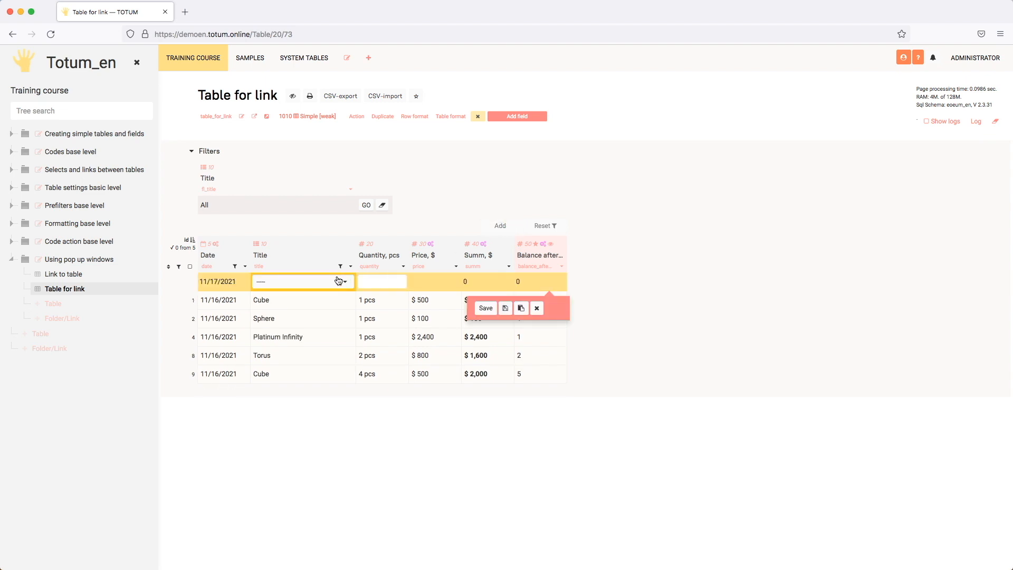
{"action": "left_click", "coordinate": [311, 282]}
{"action": "left_click", "coordinate": [286, 321]}
{"action": "left_click", "coordinate": [380, 283]}
{"action": "type", "text": "2"}
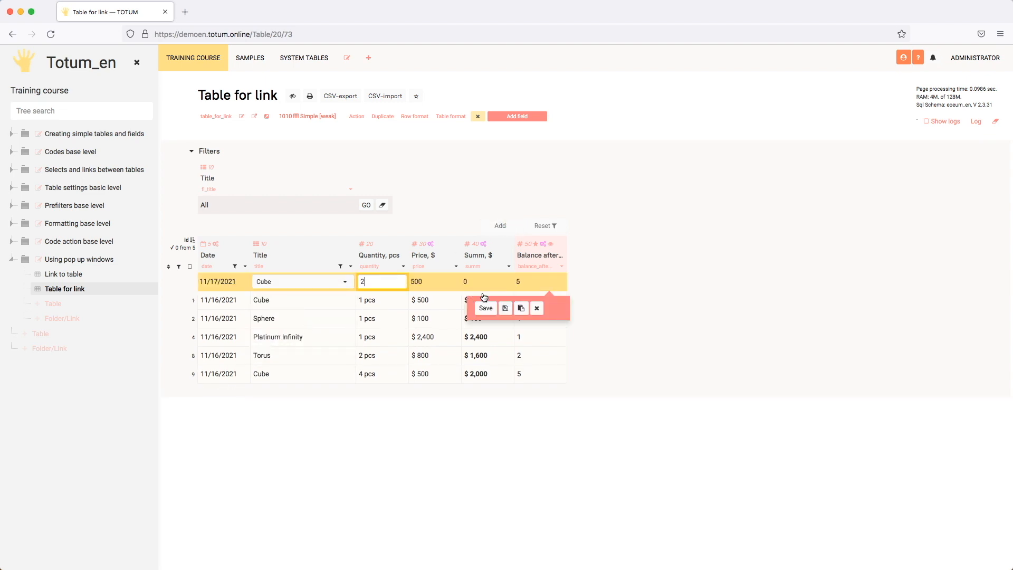
{"action": "left_click", "coordinate": [486, 309]}
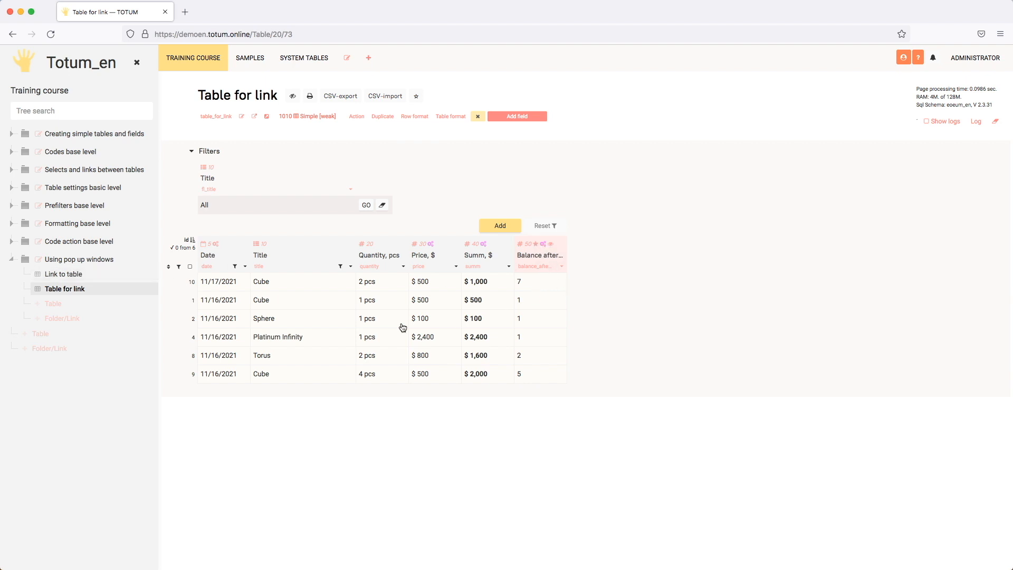
Open the Link to table table and check the Cube row's stock quantity and its Movements button
{"action": "left_click", "coordinate": [52, 275]}
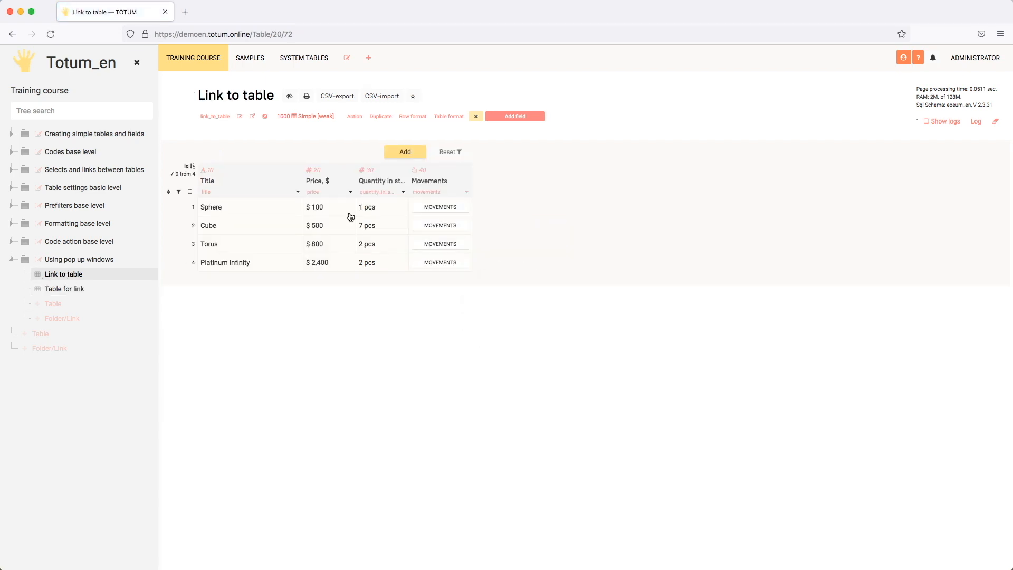
{"action": "left_click", "coordinate": [383, 227]}
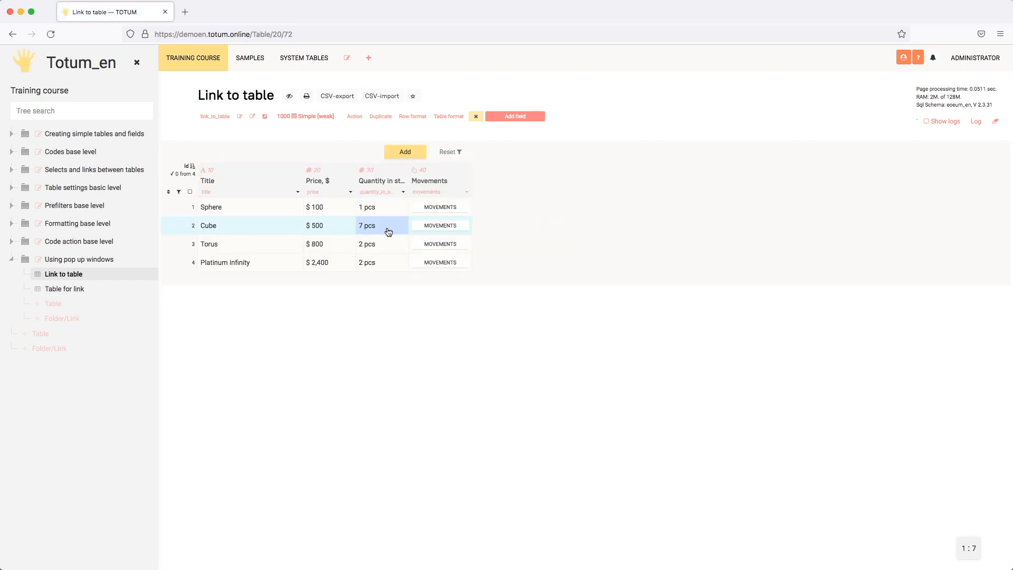
{"action": "left_click", "coordinate": [459, 228]}
{"action": "left_click", "coordinate": [459, 227]}
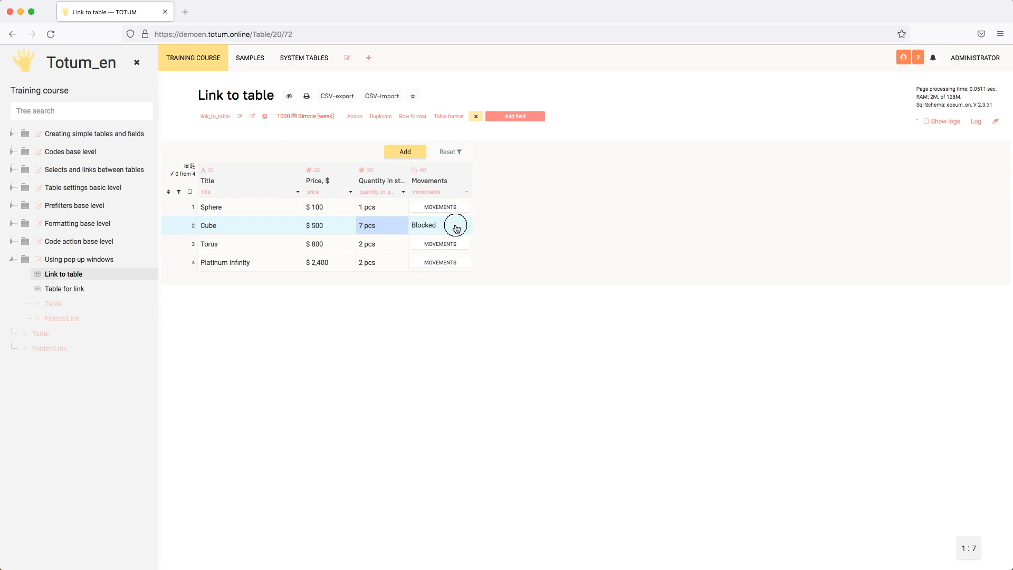
{"action": "left_click", "coordinate": [212, 228]}
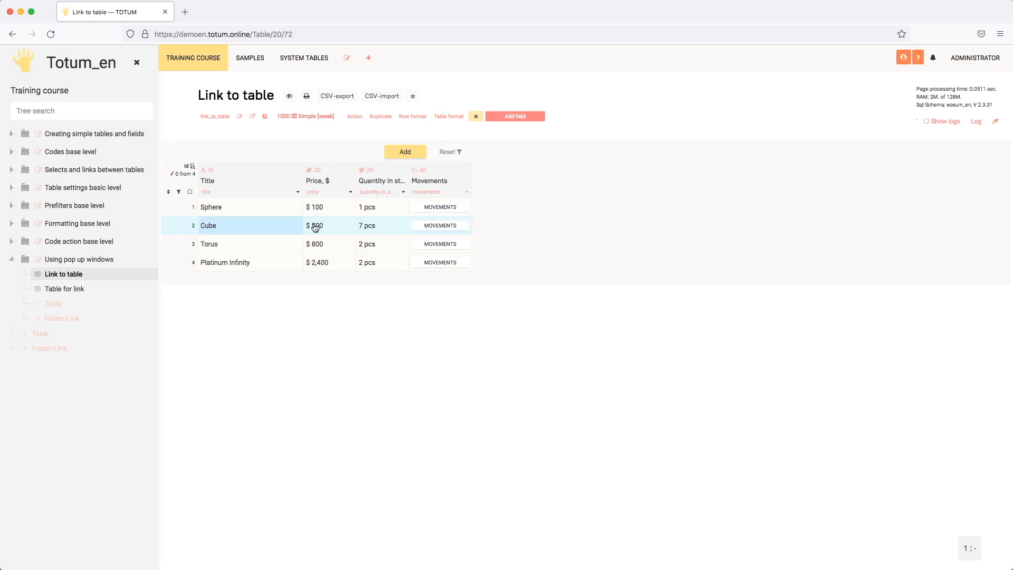
{"action": "left_click", "coordinate": [394, 228]}
Enable action code in the Movements field's settings and insert the linkToTable function with its parameter template
{"action": "left_click", "coordinate": [470, 194]}
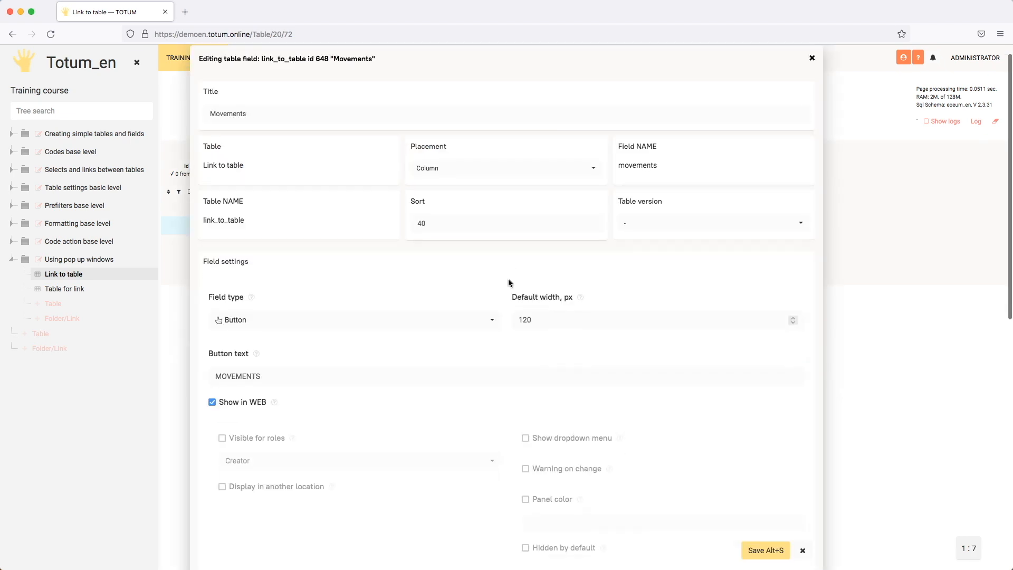
{"action": "scroll", "coordinate": [508, 279], "scroll_direction": "down", "scroll_amount": 5}
{"action": "left_click", "coordinate": [258, 257]}
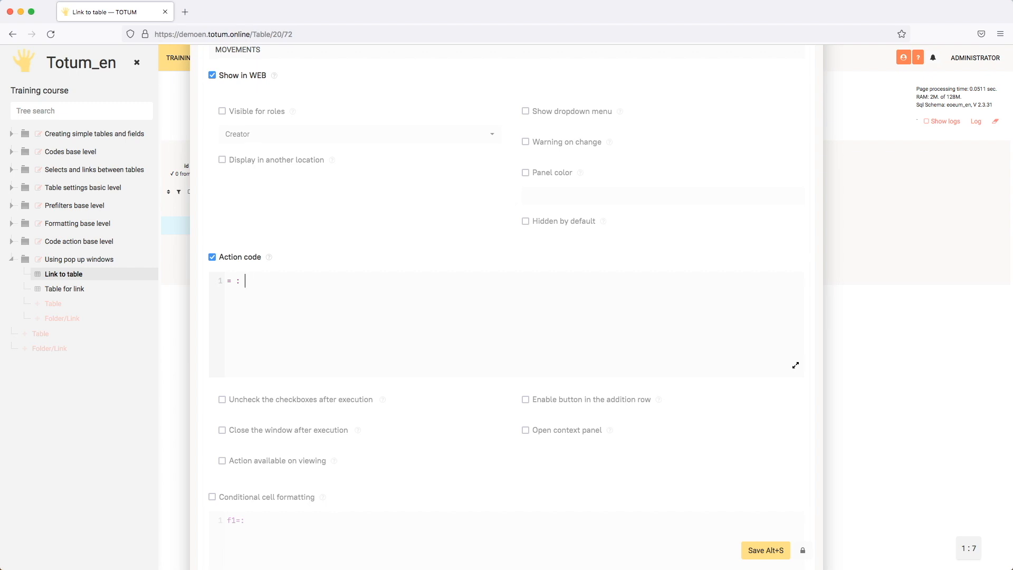
{"action": "type", "text": "lin"}
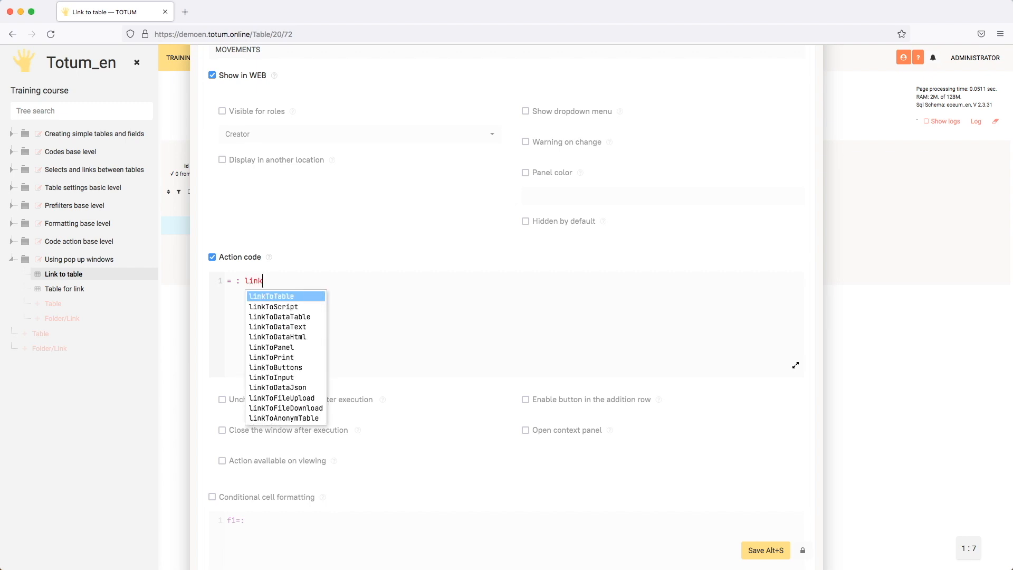
{"action": "type", "text": "k"}
{"action": "key", "text": "Return"}
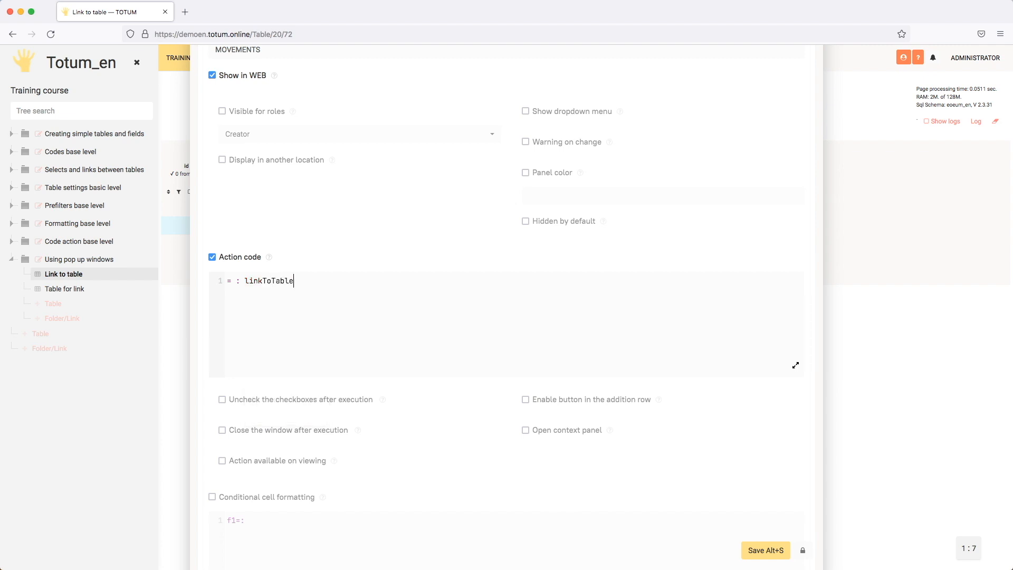
{"action": "type", "text": "("}
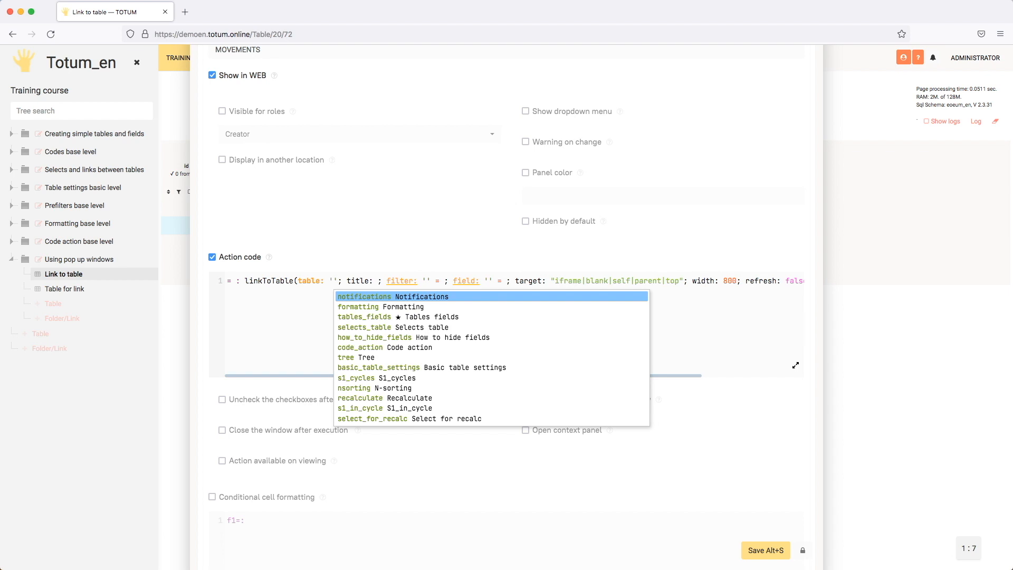
Set the table parameter of linkToTable to 'table_for_link'
{"action": "type", "text": "ta"}
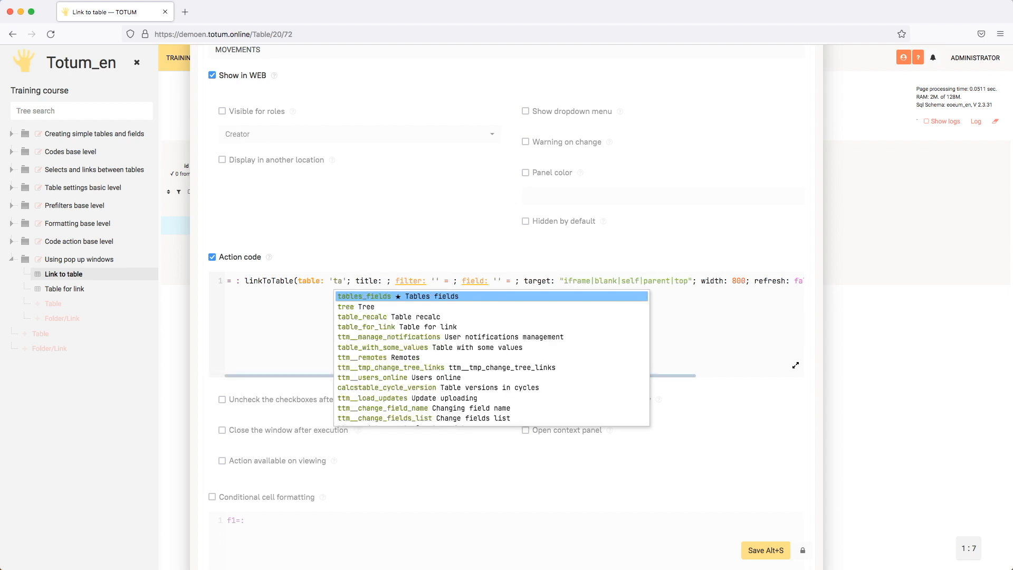
{"action": "type", "text": "ble: 'table_"}
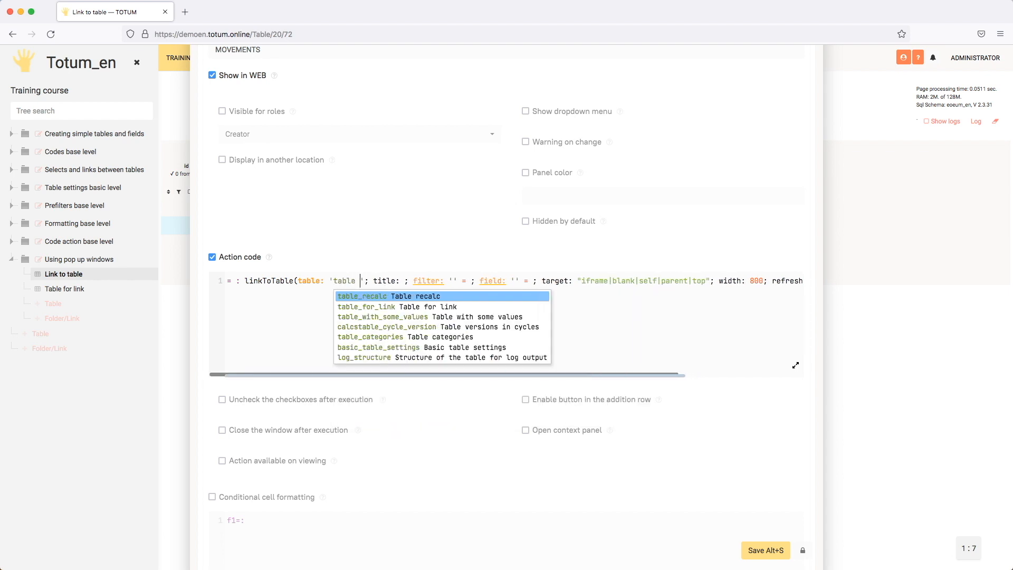
{"action": "type", "text": "for"}
{"action": "key", "text": "Return"}
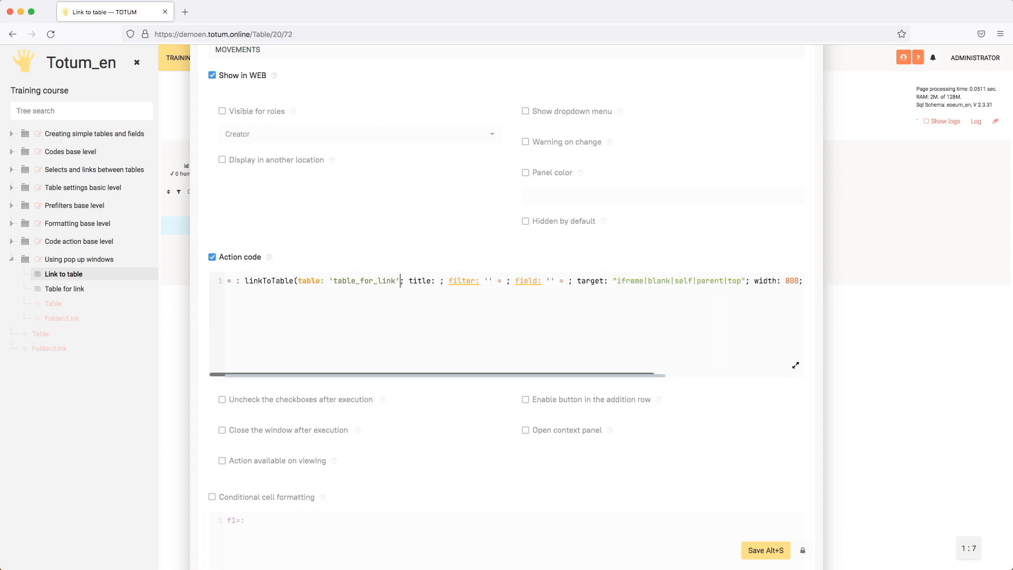
{"action": "key", "text": "Tab"}
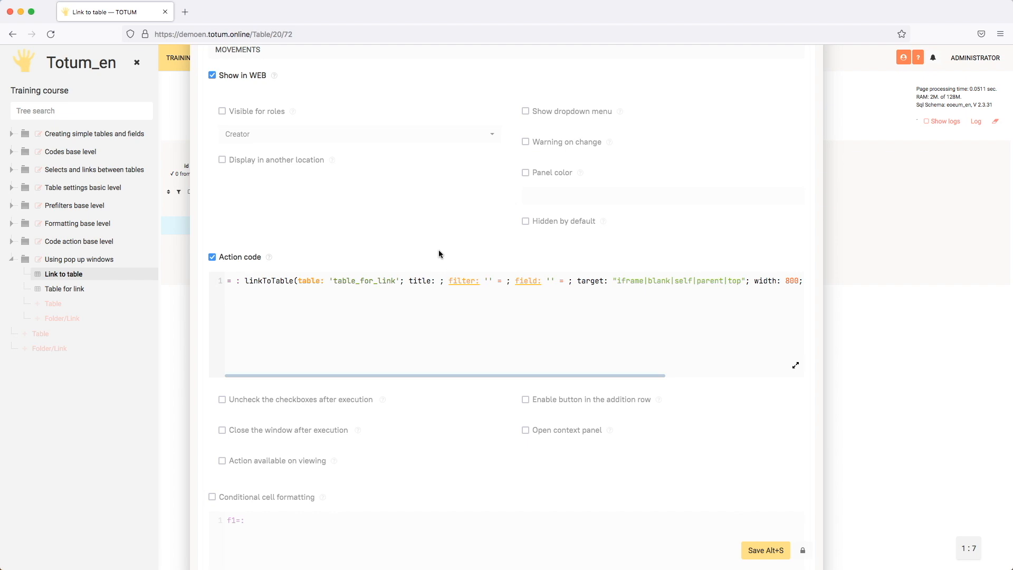
Set the title parameter to "Movements" and remove the empty filter and field parameters from the action code
{"action": "type", "text": "\"M"}
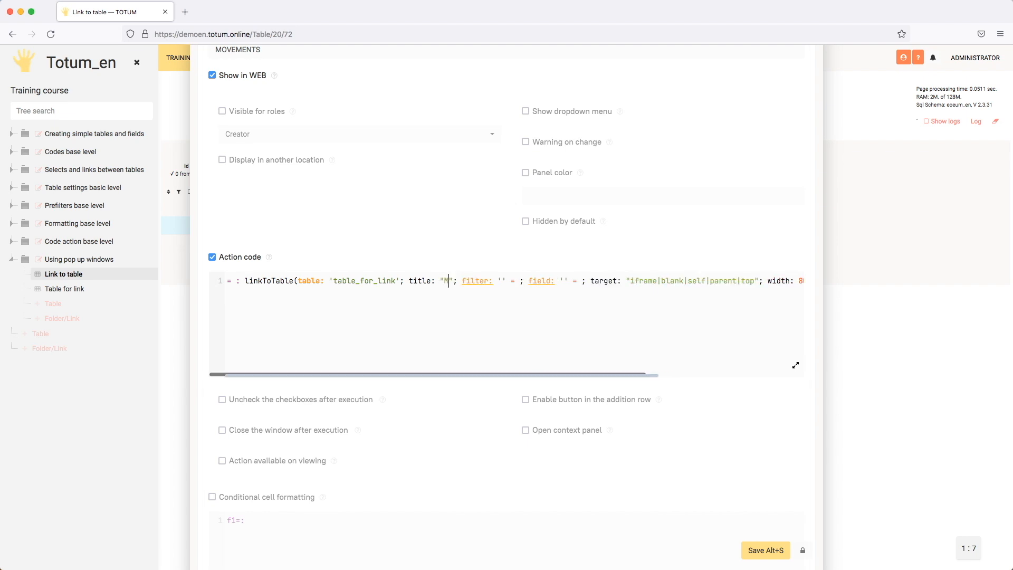
{"action": "type", "text": "ovements"}
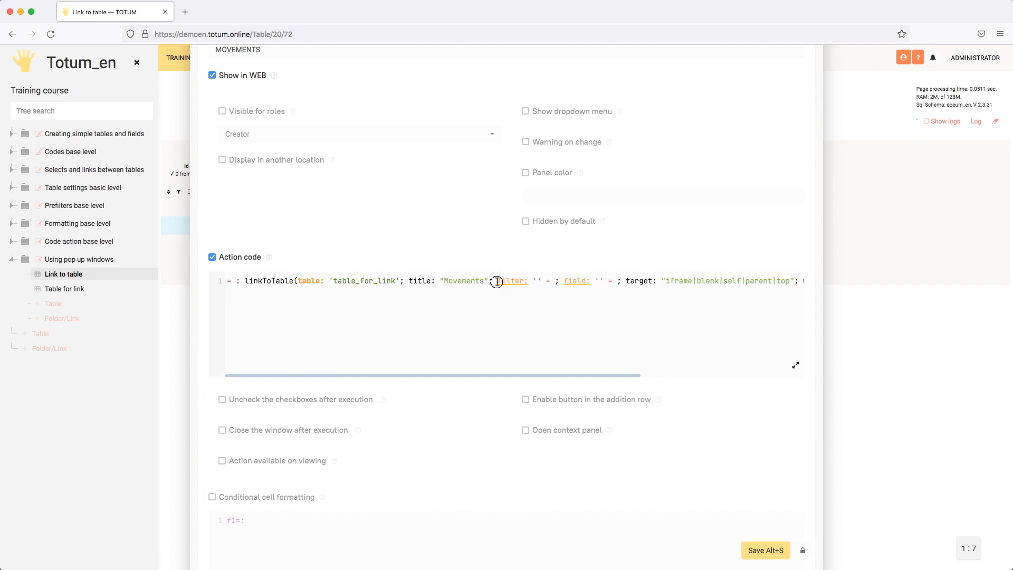
{"action": "left_click_drag", "start_coordinate": [496, 282], "coordinate": [623, 278]}
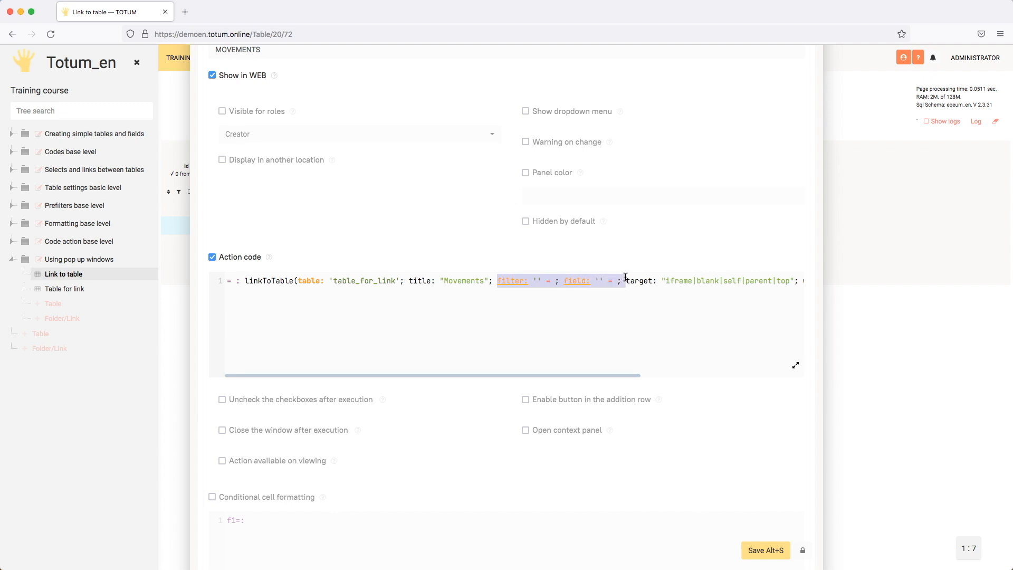
{"action": "key", "text": "BackSpace"}
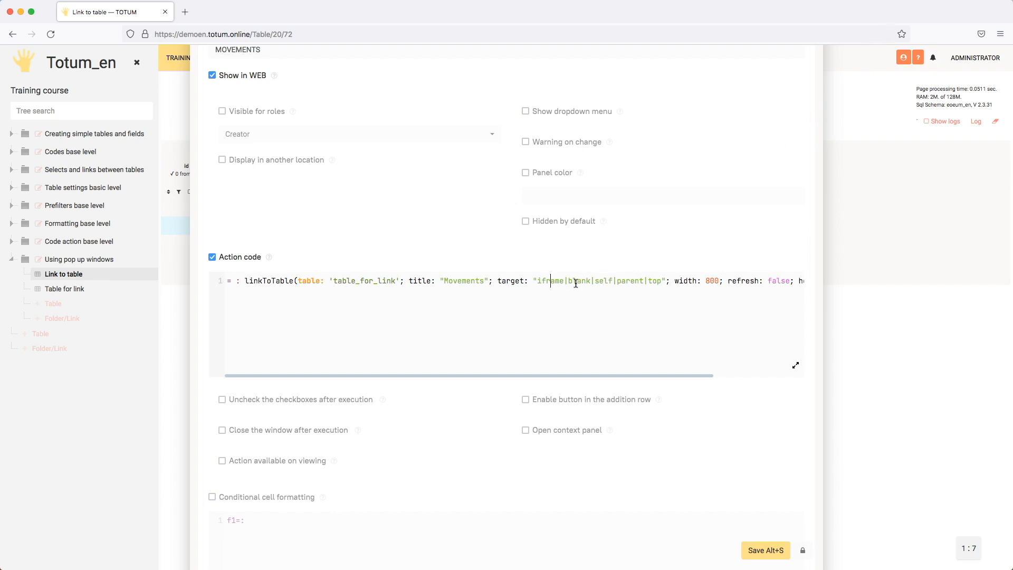
Reduce the target parameter of linkToTable to "iframe" by deleting the alternative options
{"action": "left_click", "coordinate": [604, 281]}
{"action": "left_click_drag", "start_coordinate": [342, 281], "coordinate": [366, 280]}
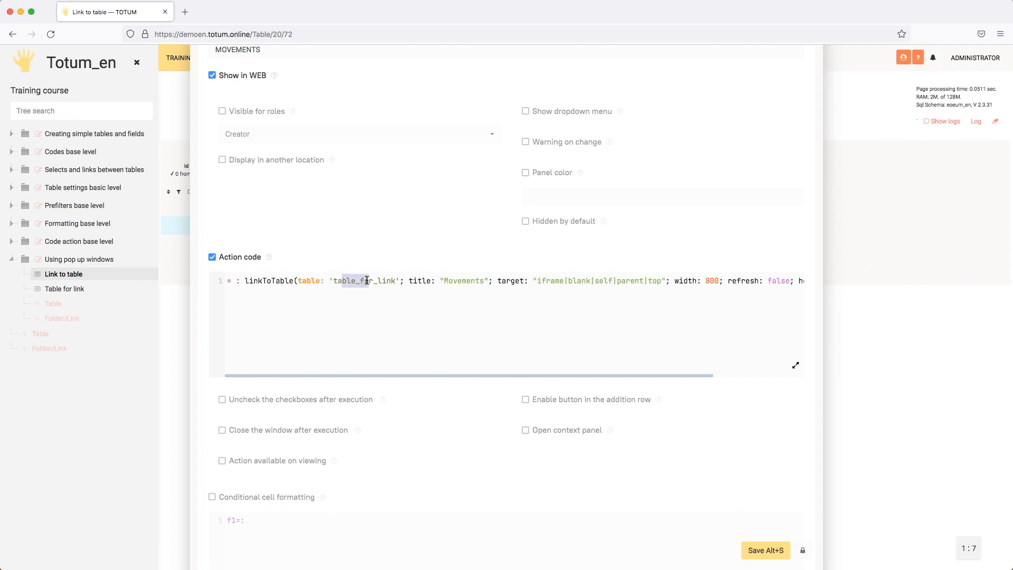
{"action": "left_click", "coordinate": [628, 280]}
{"action": "left_click", "coordinate": [564, 280]}
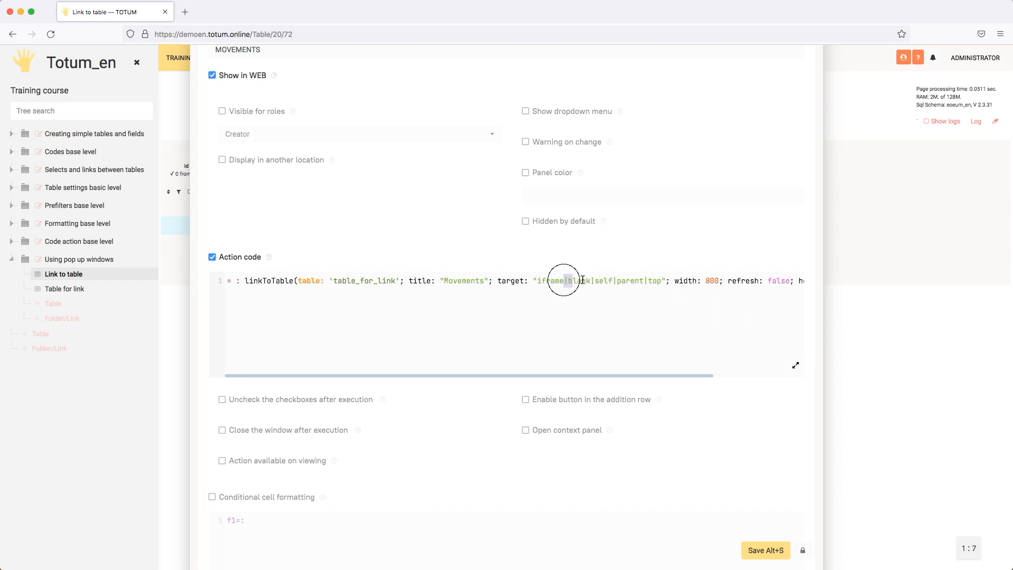
{"action": "left_click_drag", "start_coordinate": [583, 279], "coordinate": [663, 278]}
{"action": "key", "text": "BackSpace"}
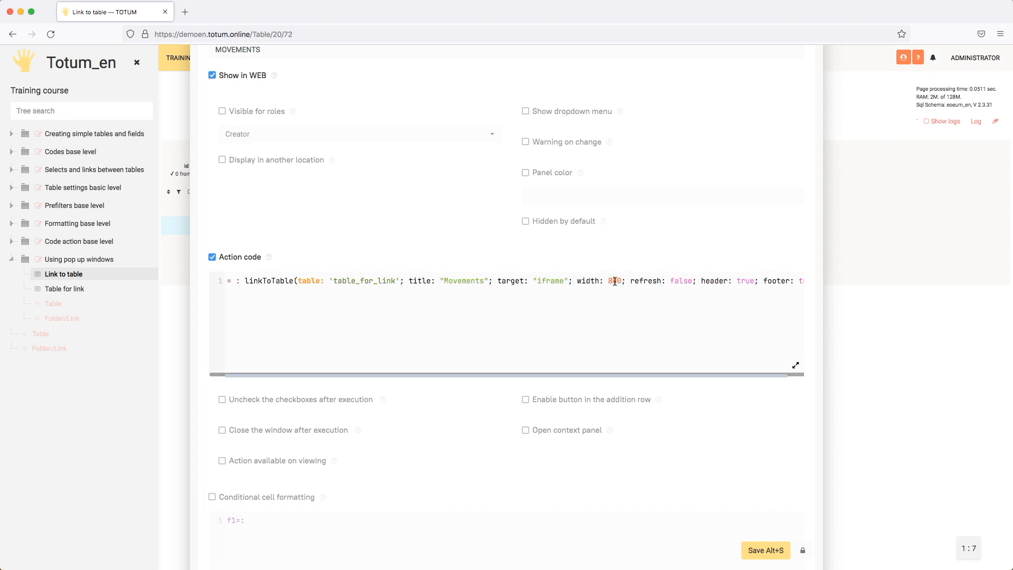
Set the width parameter of linkToTable to "80vw"
{"action": "left_click", "coordinate": [613, 280]}
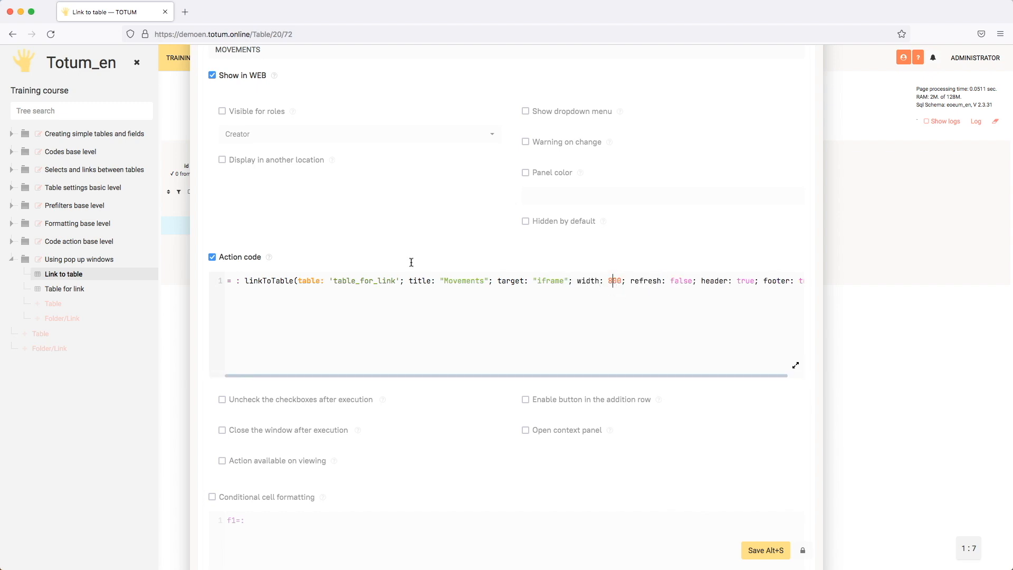
{"action": "double_click", "coordinate": [615, 281]}
{"action": "type", "text": "\"80"}
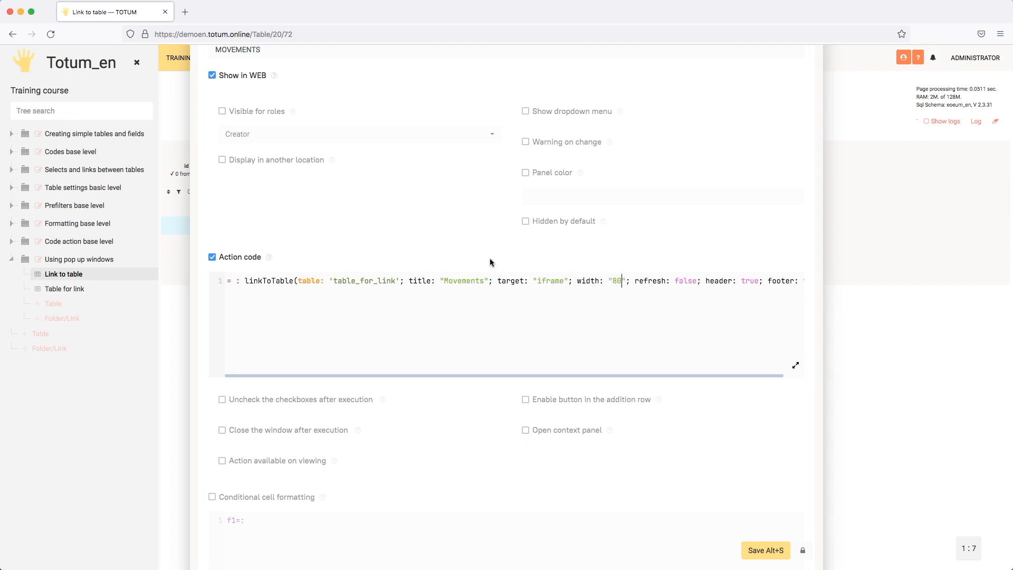
{"action": "left_click", "coordinate": [624, 280]}
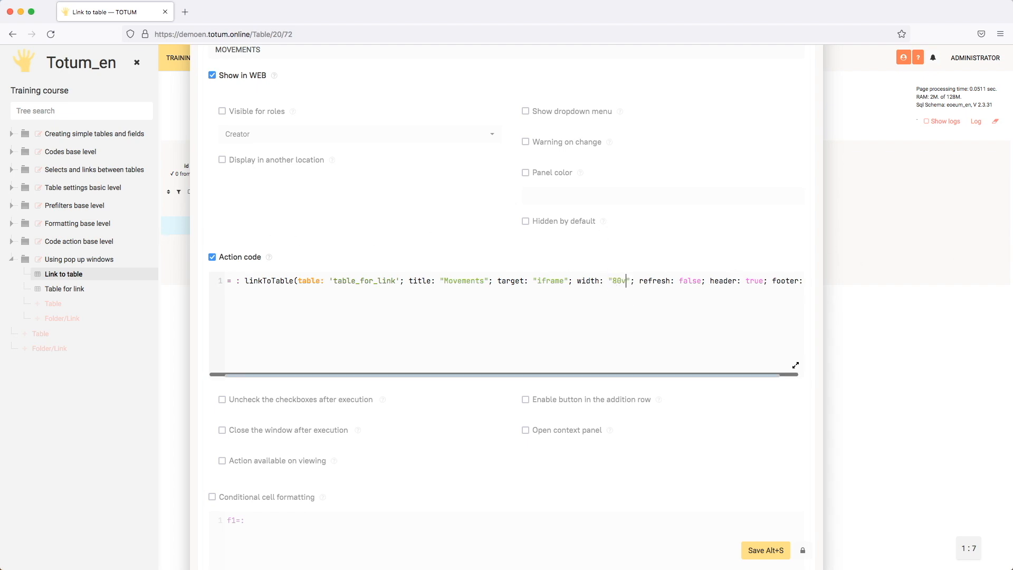
{"action": "type", "text": "vw"}
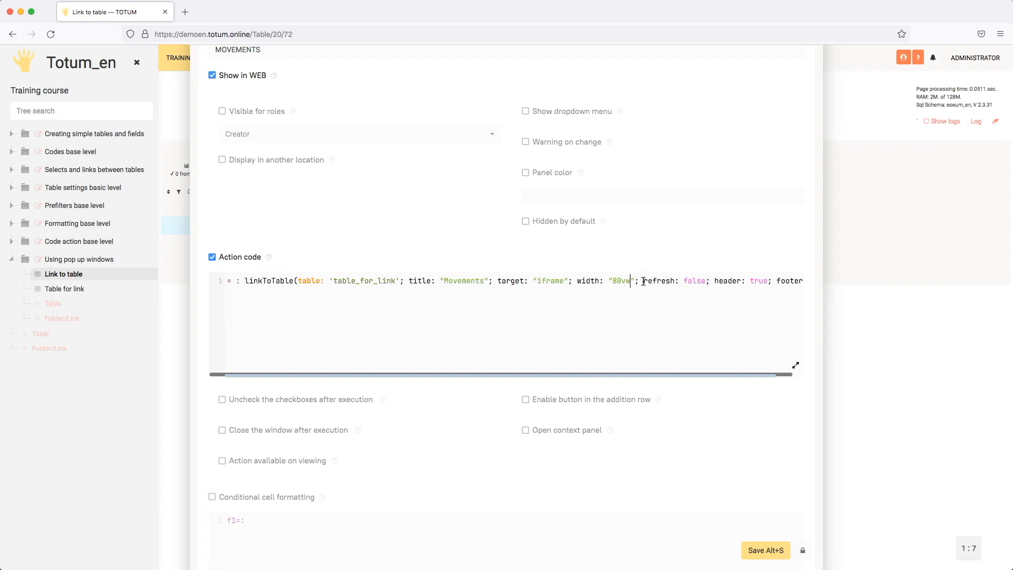
Remove the refresh, header and footer parameters from the action code and save the Movements field
{"action": "left_click_drag", "start_coordinate": [643, 280], "coordinate": [828, 285]}
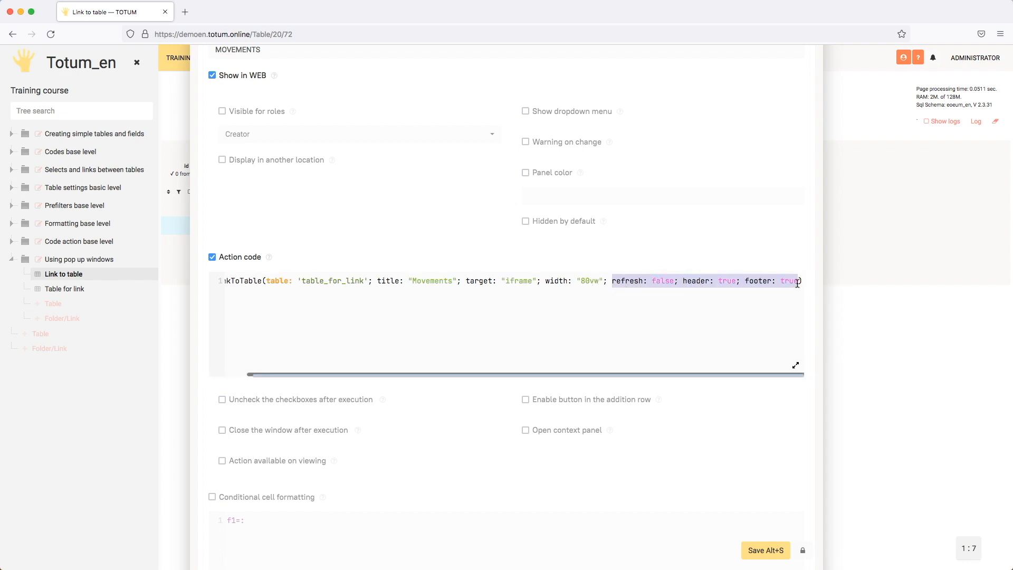
{"action": "key", "text": "BackSpace"}
{"action": "key", "text": "BackSpace"}
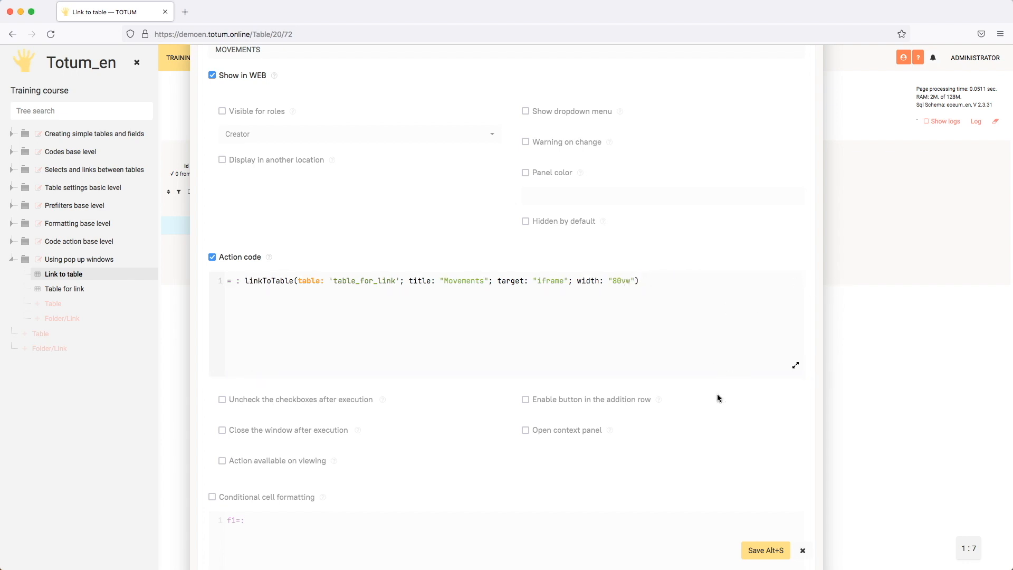
{"action": "left_click", "coordinate": [762, 550]}
{"action": "key", "text": "alt+s"}
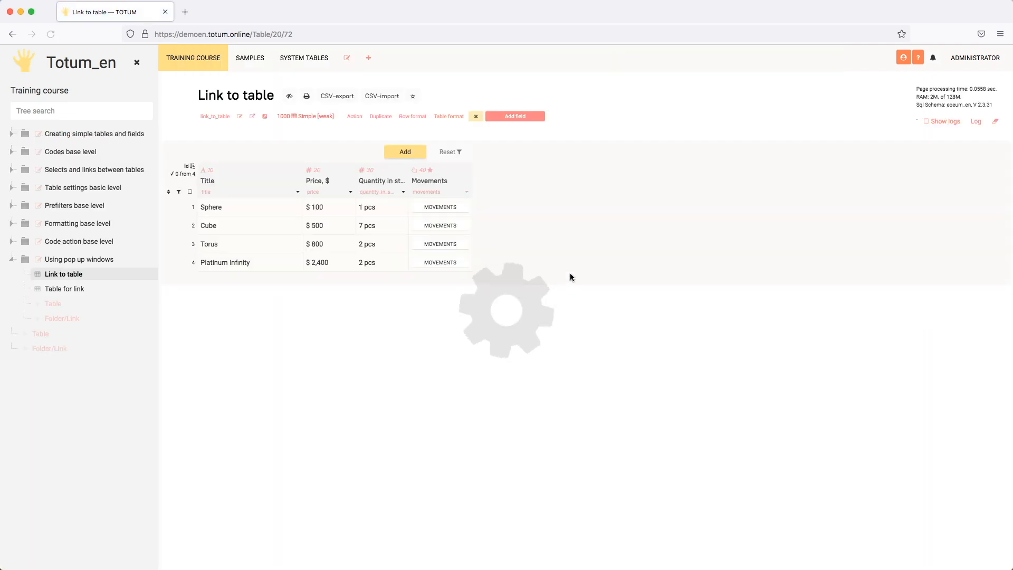
Open the Cube row's Movements pop-up, reposition it and open its table in a separate browser tab
{"action": "left_click", "coordinate": [448, 228]}
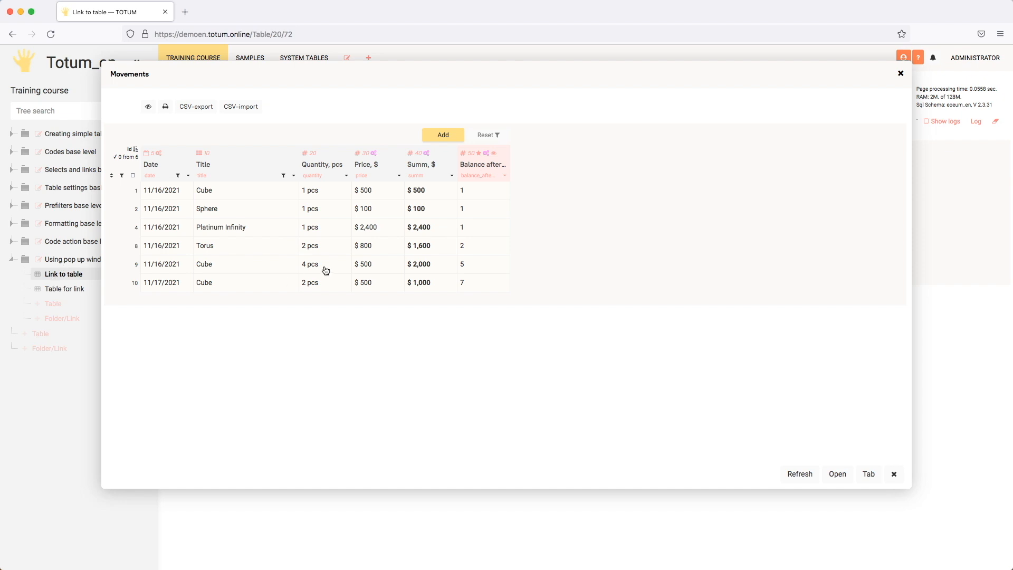
{"action": "left_click_drag", "start_coordinate": [394, 72], "coordinate": [447, 84]}
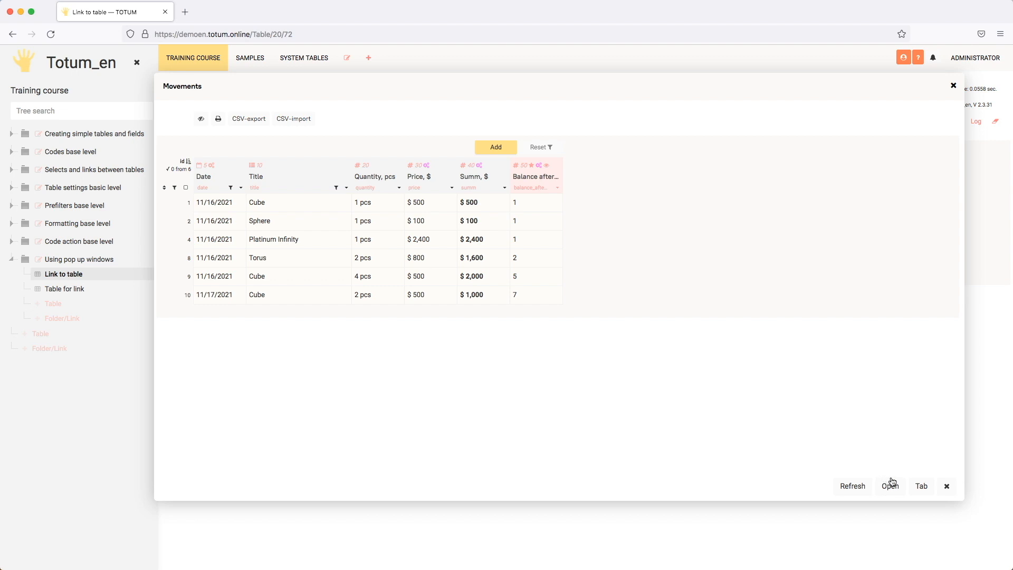
{"action": "left_click", "coordinate": [922, 486]}
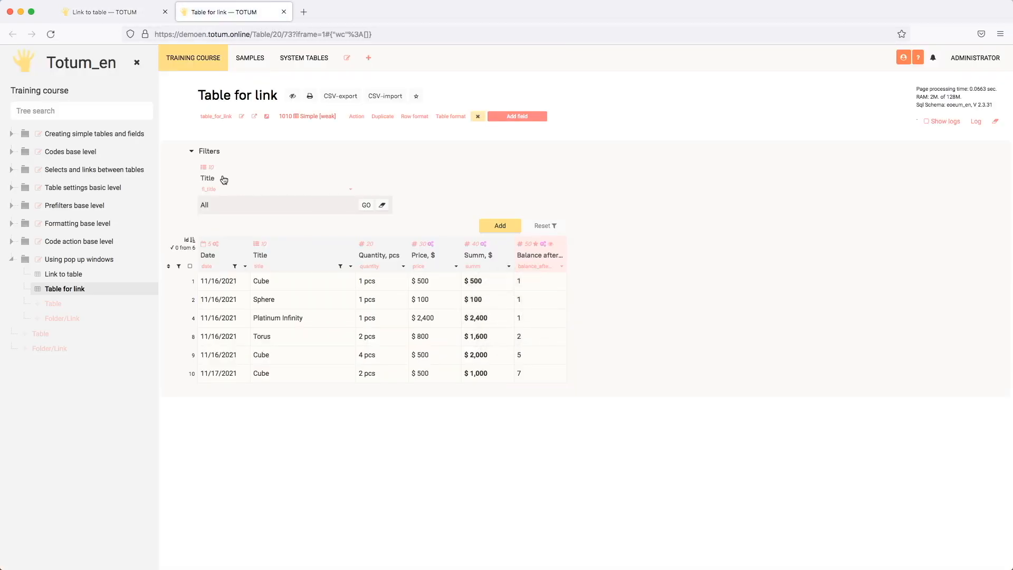
Filter Table for link by the title Cube and inspect the filter value and the first row's title value
{"action": "left_click", "coordinate": [318, 206]}
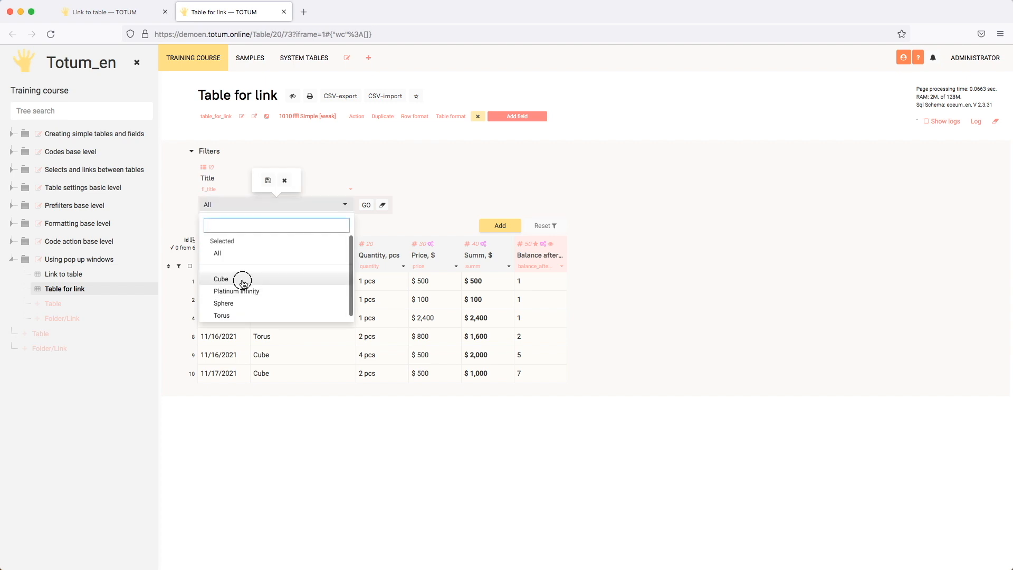
{"action": "left_click", "coordinate": [240, 279]}
{"action": "left_click", "coordinate": [366, 206]}
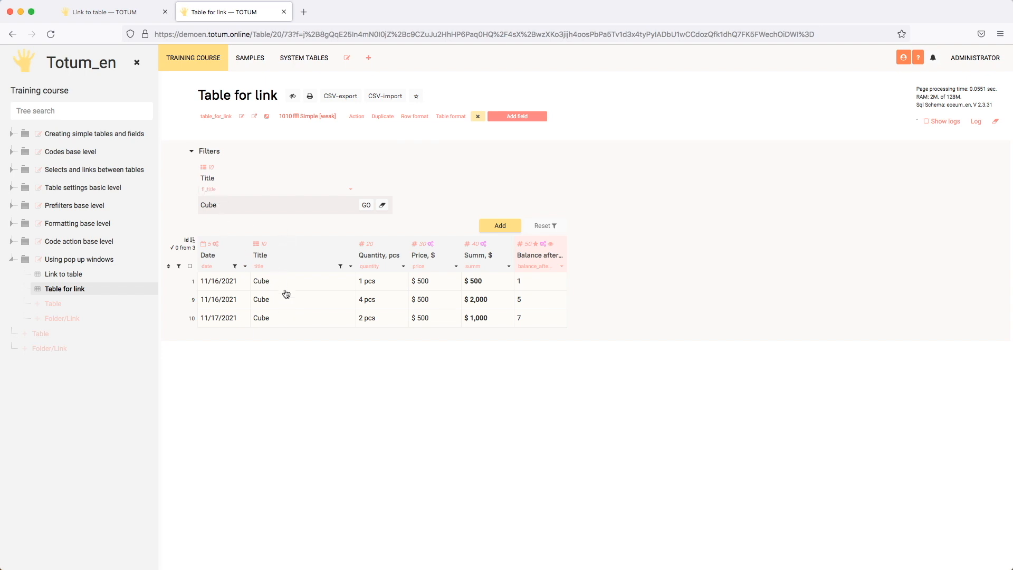
{"action": "left_click", "coordinate": [269, 211]}
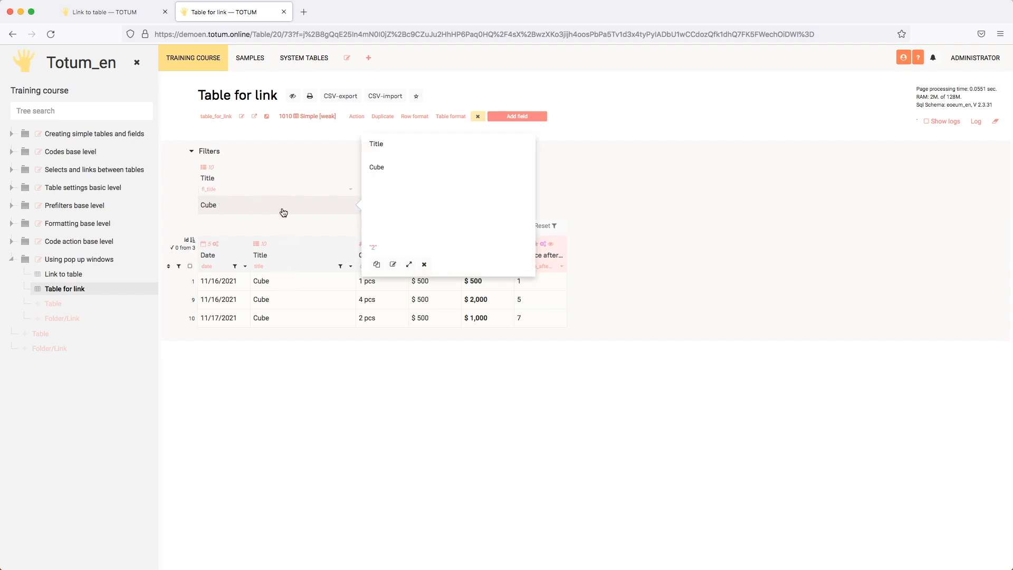
{"action": "left_click", "coordinate": [310, 281]}
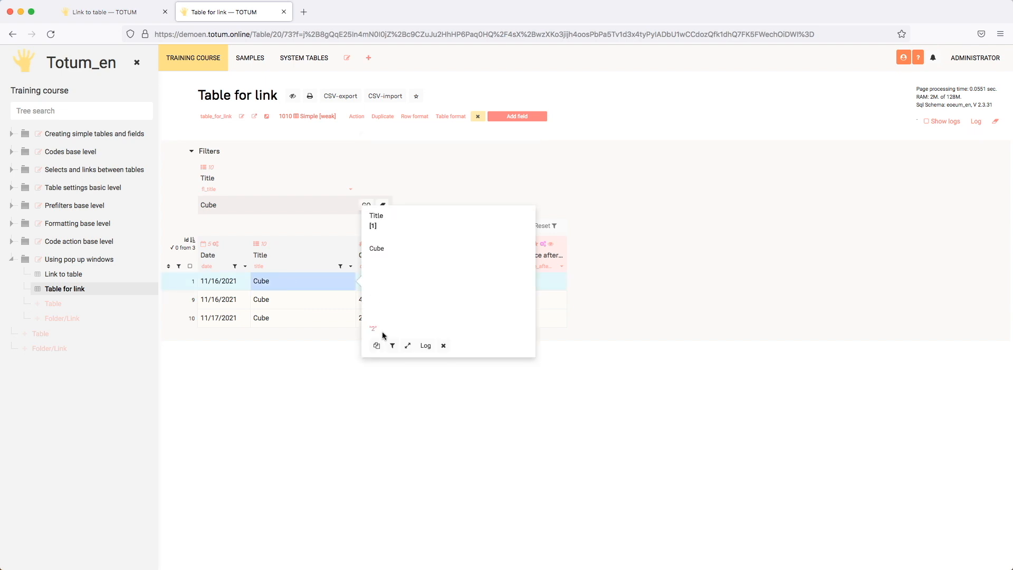
{"action": "left_click", "coordinate": [338, 330]}
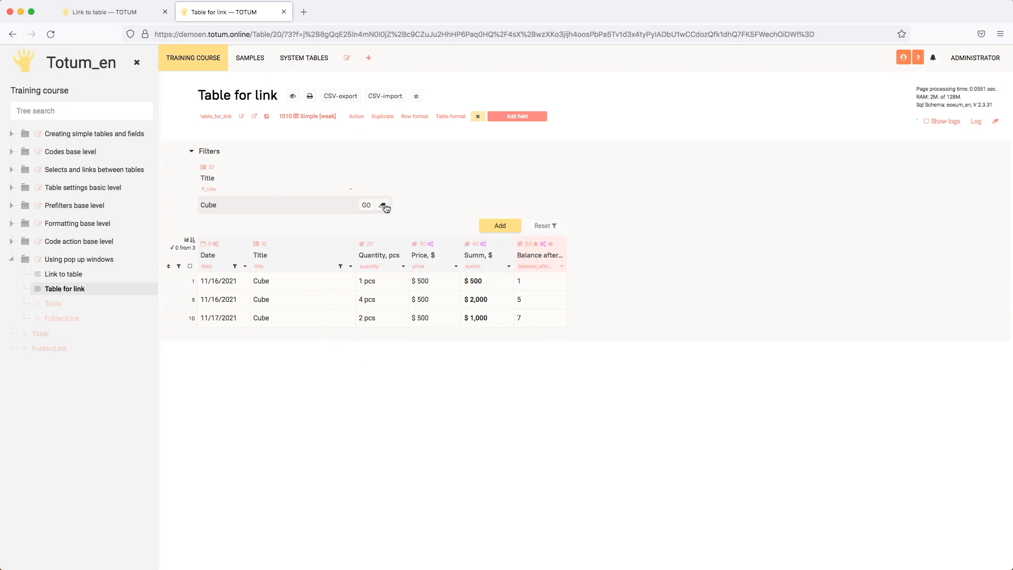
Close the Table for link browser tab and open the Movements field's settings at its action code
{"action": "left_click", "coordinate": [136, 13]}
{"action": "left_click", "coordinate": [234, 12]}
{"action": "left_click", "coordinate": [284, 12]}
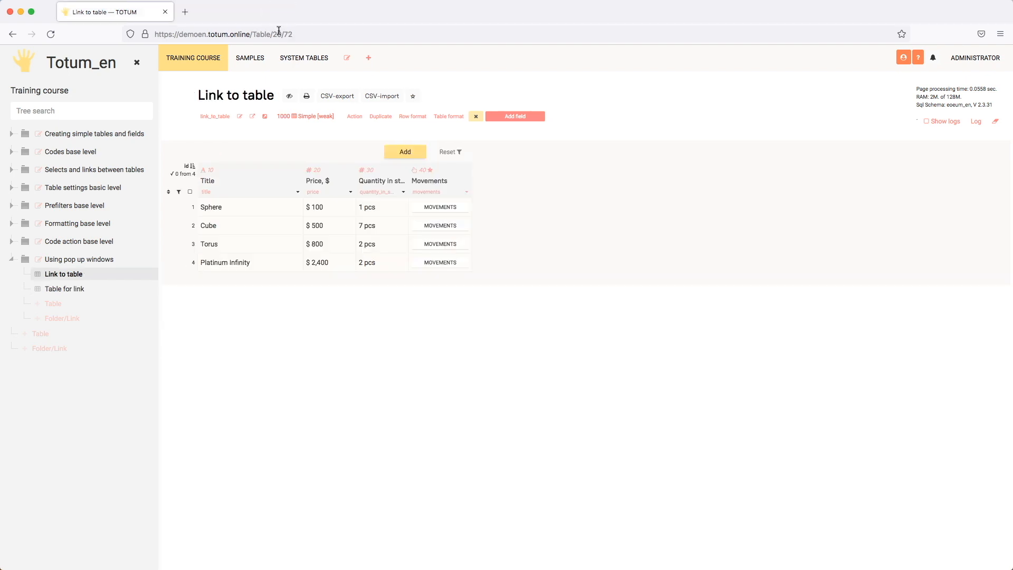
{"action": "left_click", "coordinate": [469, 194]}
{"action": "scroll", "coordinate": [555, 302], "scroll_direction": "down", "scroll_amount": 10}
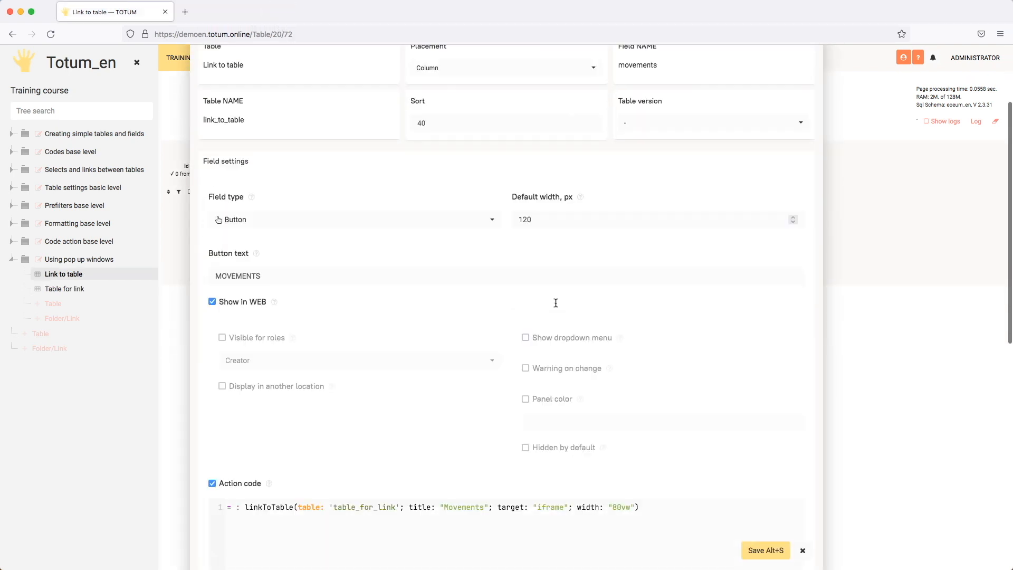
Add the parameter filter: 'fl_title' = #id after the table parameter of linkToTable
{"action": "left_click", "coordinate": [408, 230]}
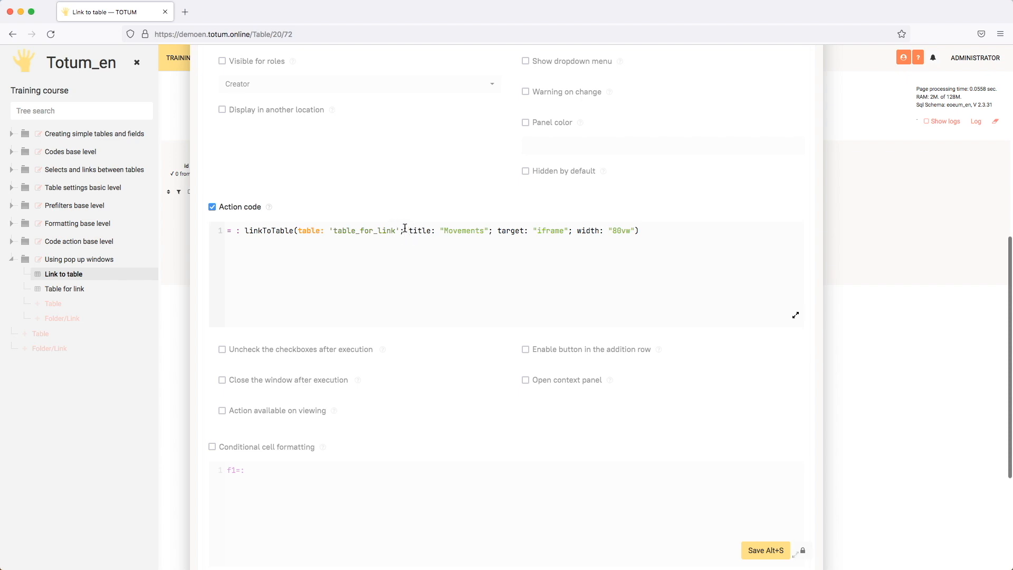
{"action": "type", "text": "fi"}
{"action": "type", "text": "l"}
{"action": "key", "text": "Return"}
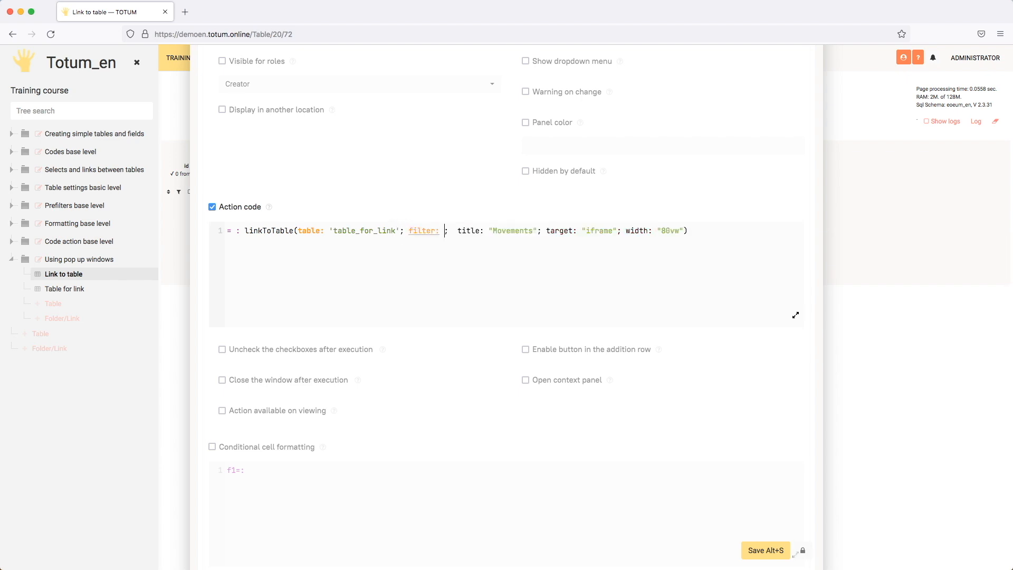
{"action": "type", "text": "''"}
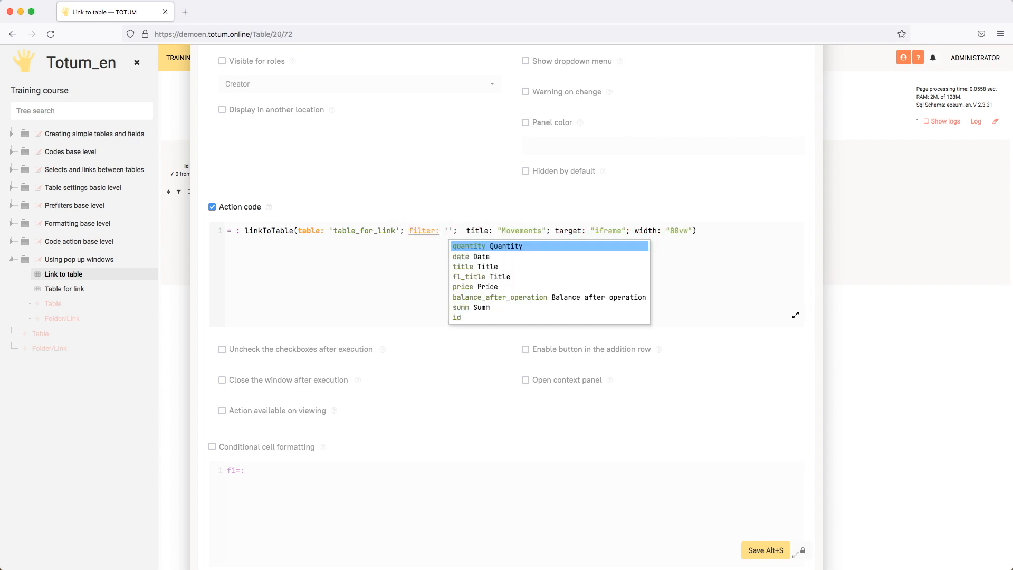
{"action": "type", "text": "fl"}
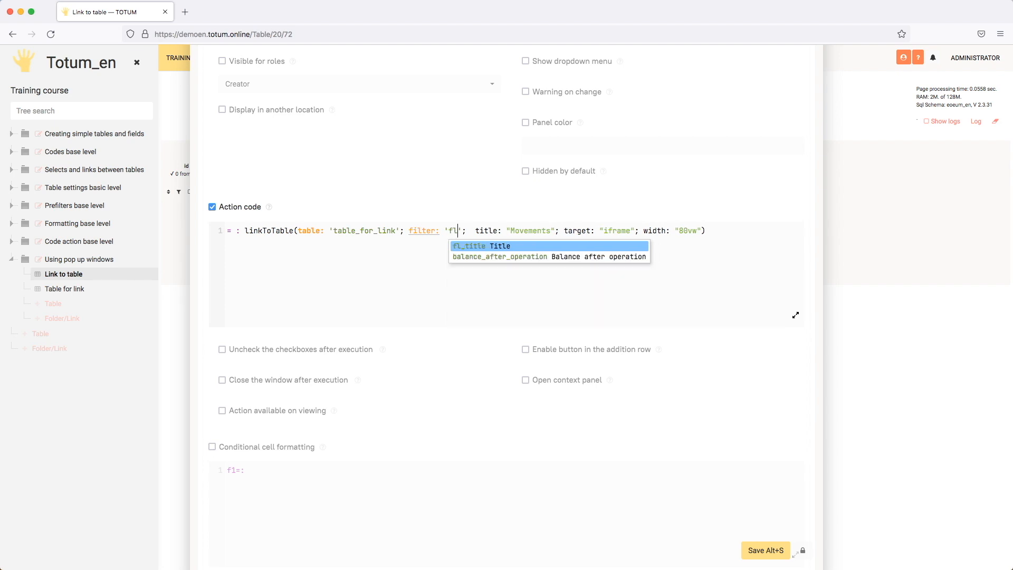
{"action": "key", "text": "Return"}
{"action": "type", "text": "= "}
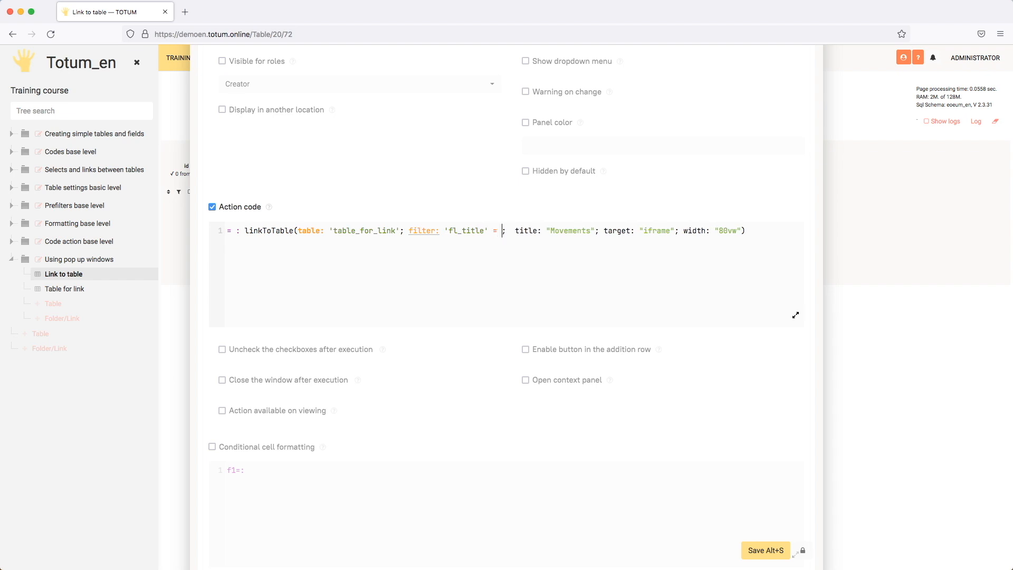
{"action": "type", "text": "#id"}
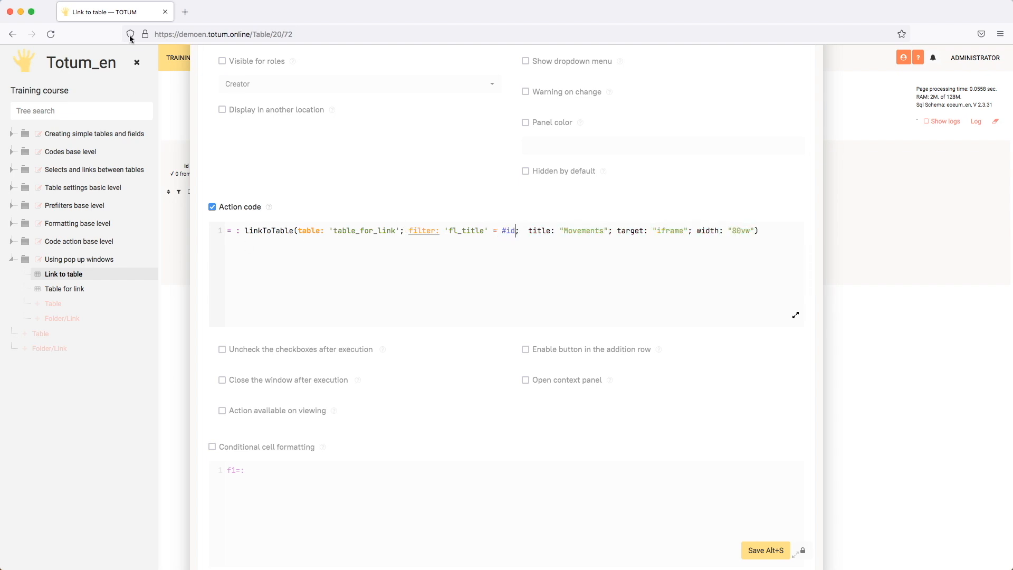
Open Table for link in a duplicated browser tab and examine the select code of its Title column
{"action": "right_click", "coordinate": [125, 19]}
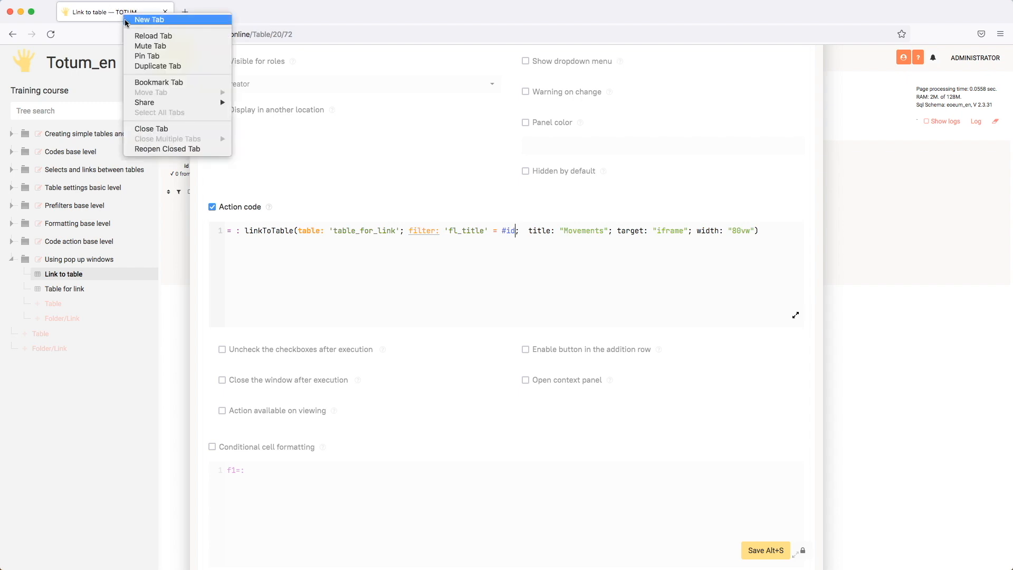
{"action": "left_click", "coordinate": [154, 66]}
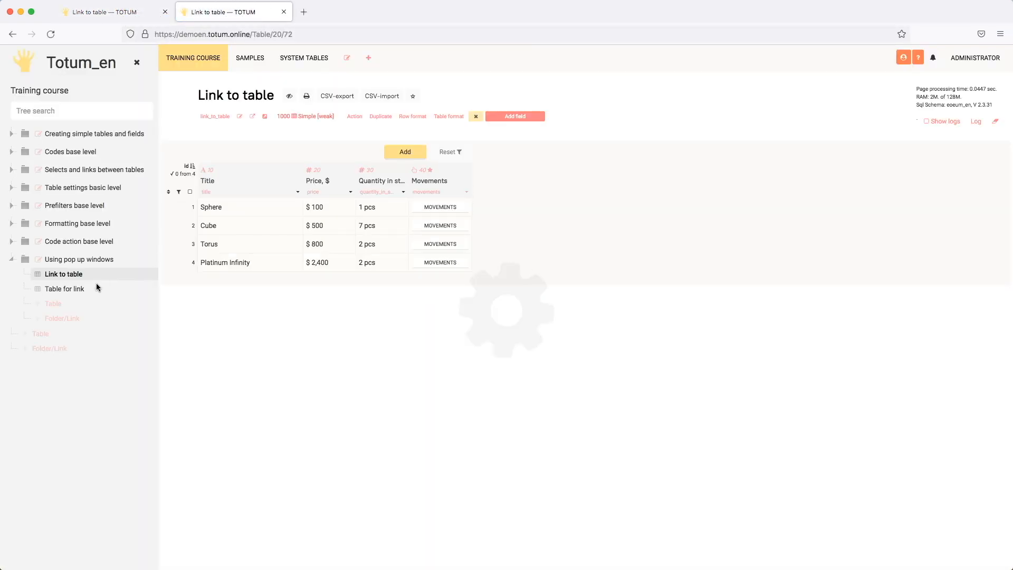
{"action": "left_click", "coordinate": [80, 288]}
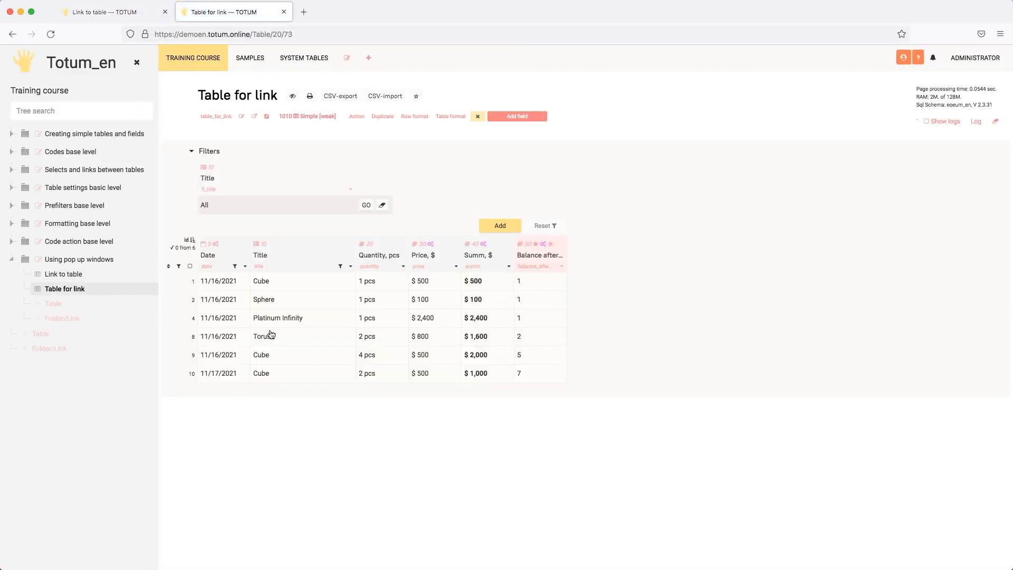
{"action": "double_click", "coordinate": [294, 287]}
{"action": "key", "text": "Escape"}
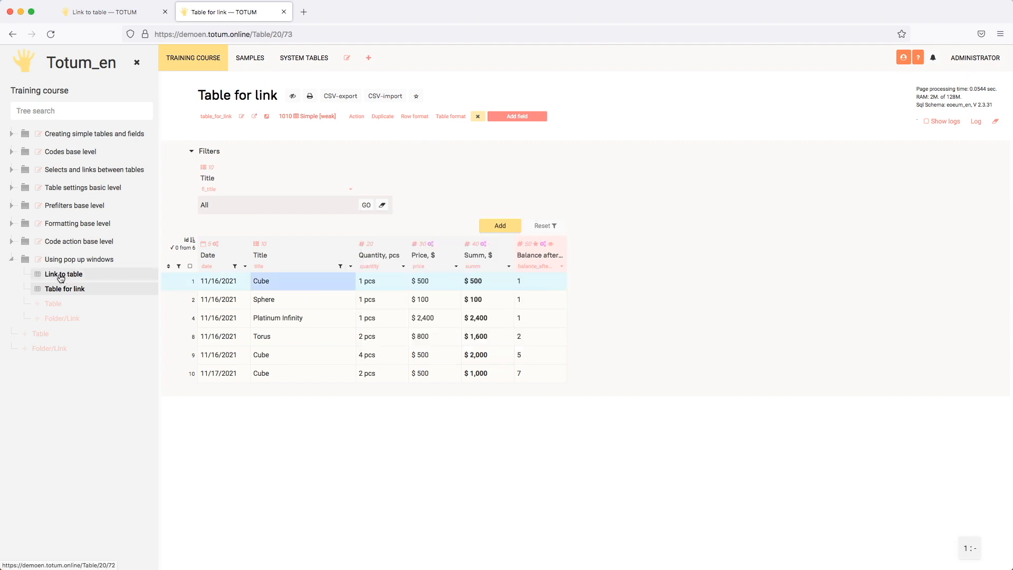
{"action": "left_click", "coordinate": [351, 266]}
{"action": "scroll", "coordinate": [449, 331], "scroll_direction": "down", "scroll_amount": 15}
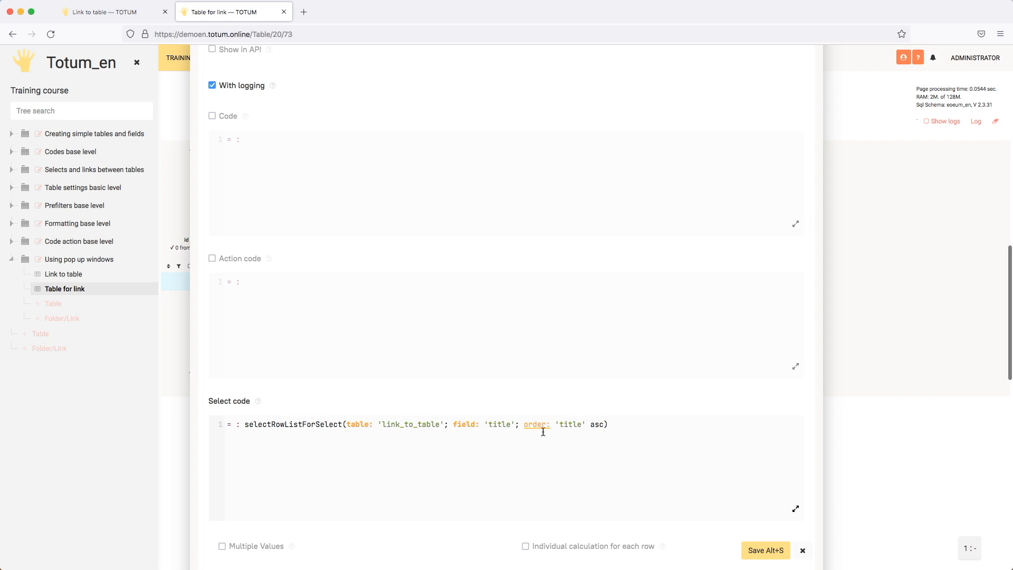
{"action": "left_click", "coordinate": [802, 550]}
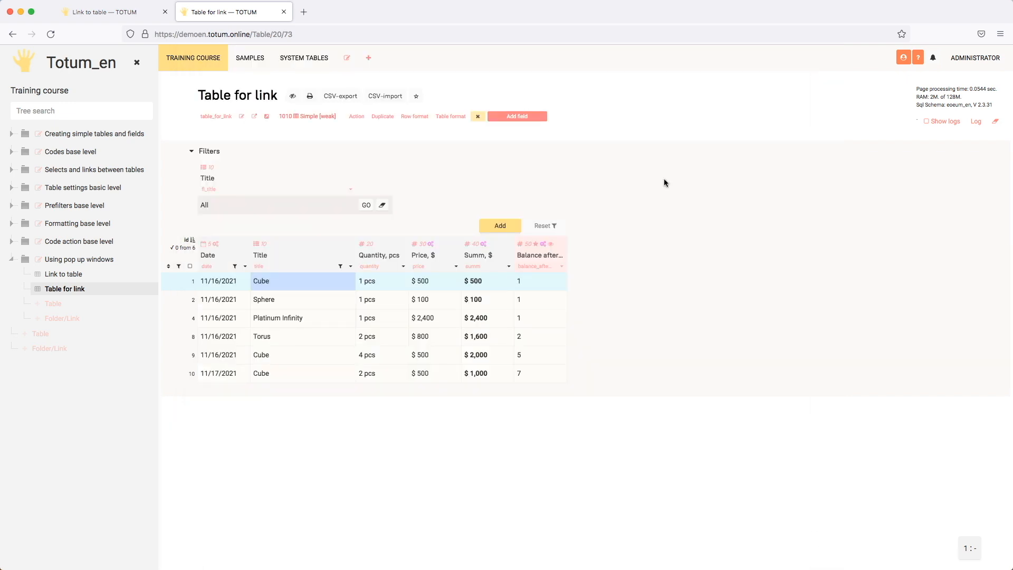
Save the filtered Movements field and open the Cube row's Movements pop-up table as a full page
{"action": "left_click", "coordinate": [136, 12]}
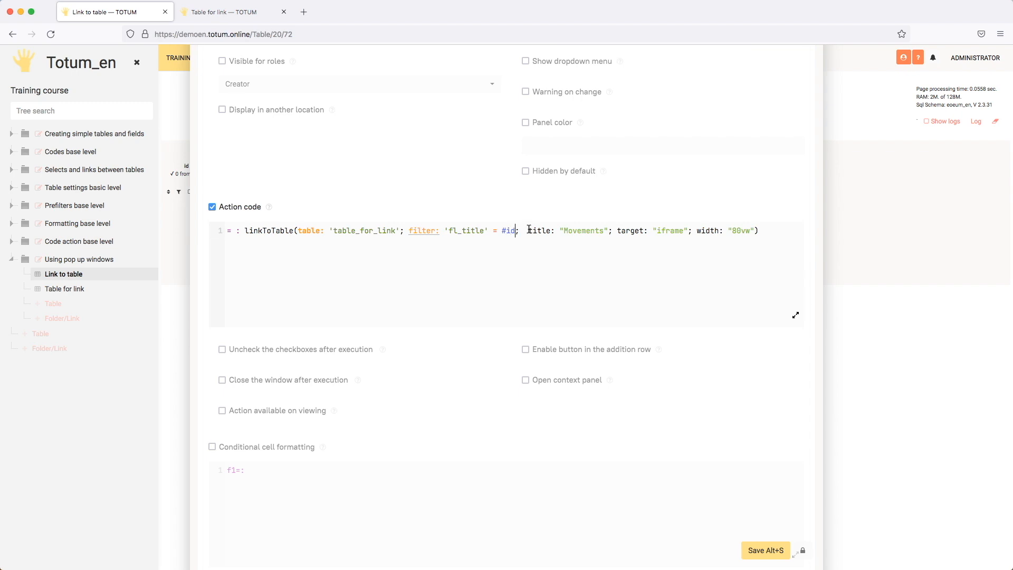
{"action": "left_click", "coordinate": [768, 550]}
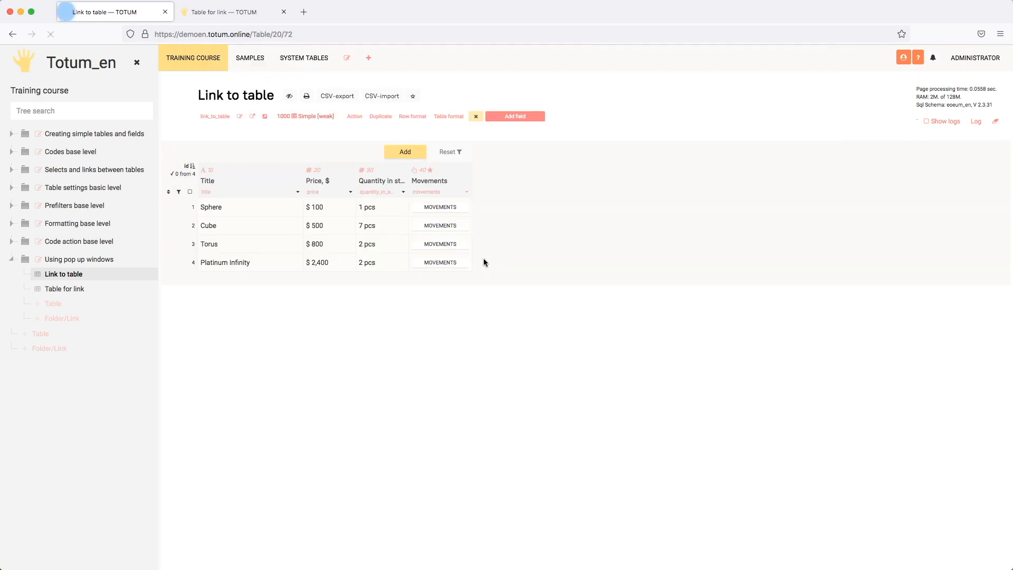
{"action": "left_click", "coordinate": [416, 226]}
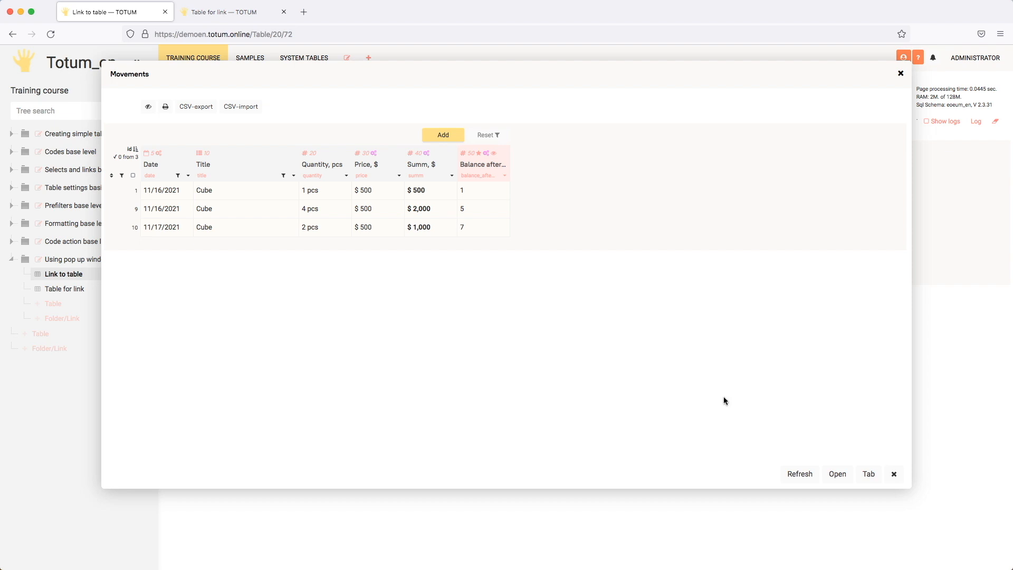
{"action": "left_click", "coordinate": [838, 473]}
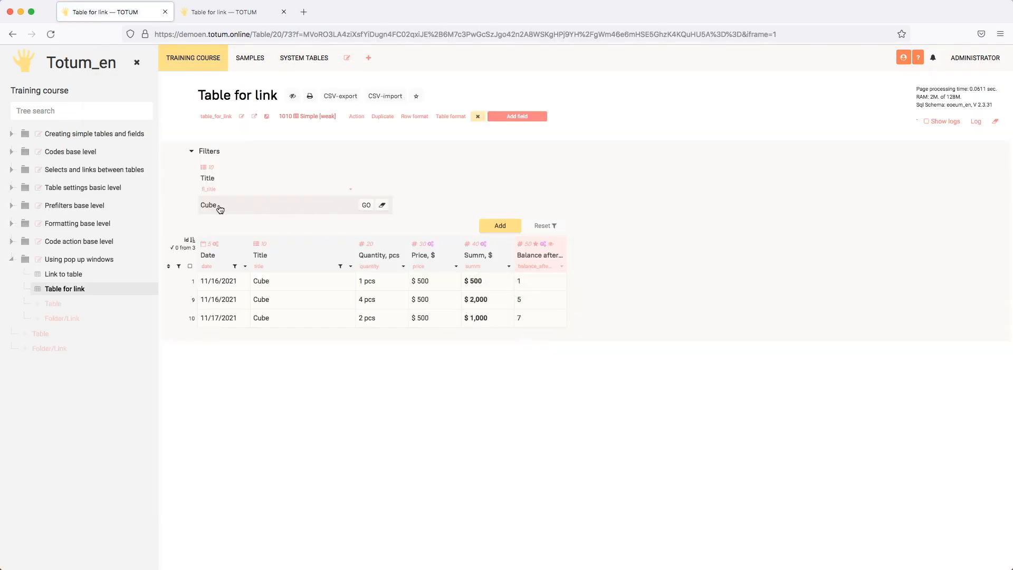
Disable Editable in WEB for the Title prefilter of Table for link and save the field
{"action": "left_click", "coordinate": [350, 188]}
{"action": "scroll", "coordinate": [447, 354], "scroll_direction": "down", "scroll_amount": 2}
{"action": "scroll", "coordinate": [447, 354], "scroll_direction": "down", "scroll_amount": 2}
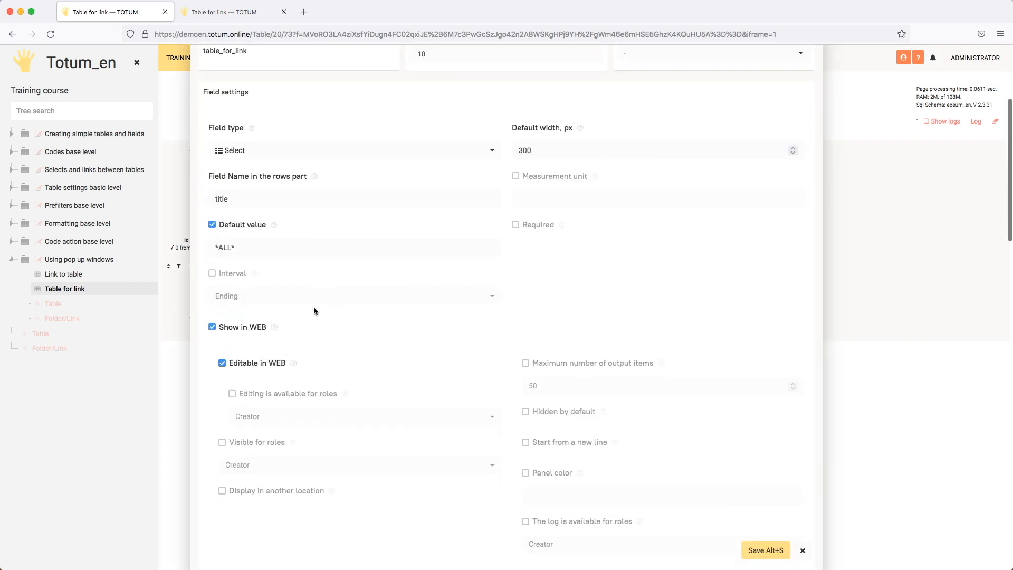
{"action": "left_click", "coordinate": [253, 368]}
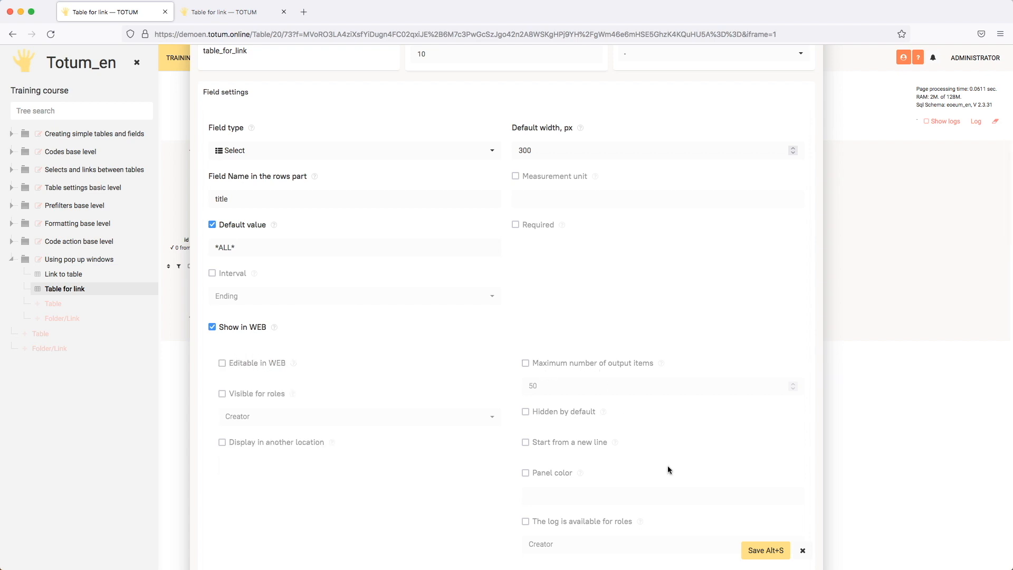
{"action": "left_click", "coordinate": [751, 549]}
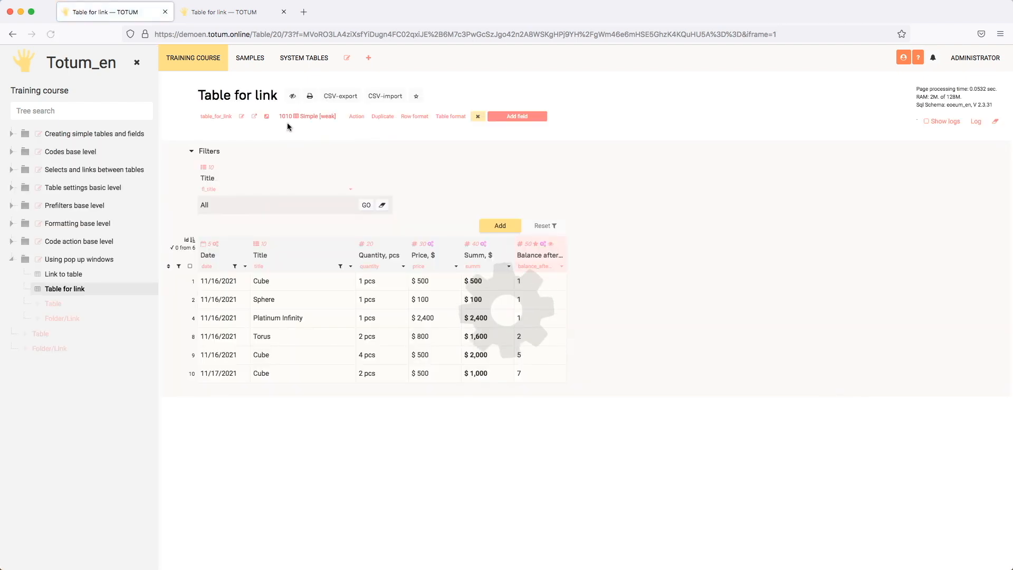
Test the Cube row's Movements pop-up from Link to table and open its table as a full page
{"action": "left_click", "coordinate": [68, 274]}
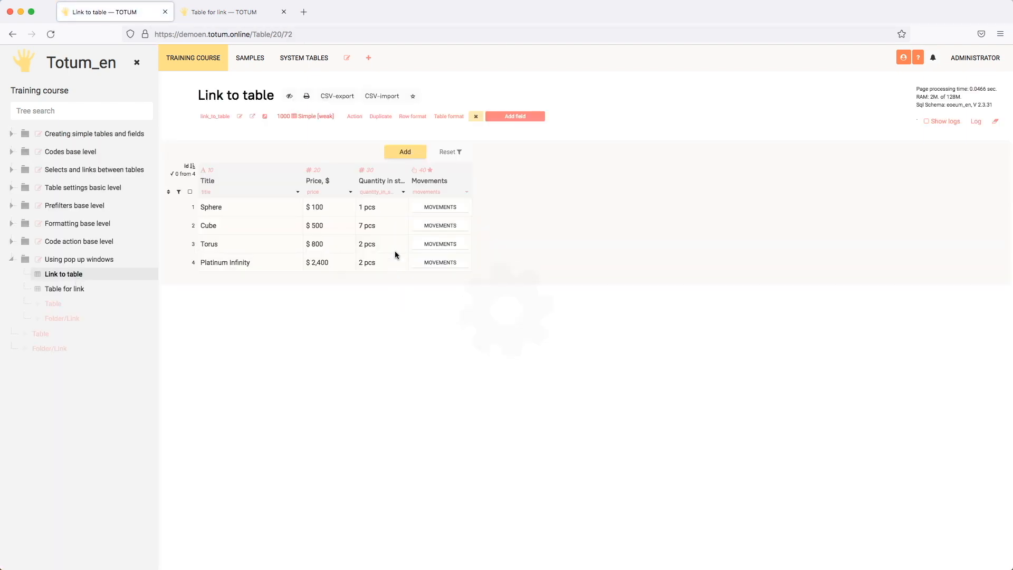
{"action": "left_click", "coordinate": [450, 222]}
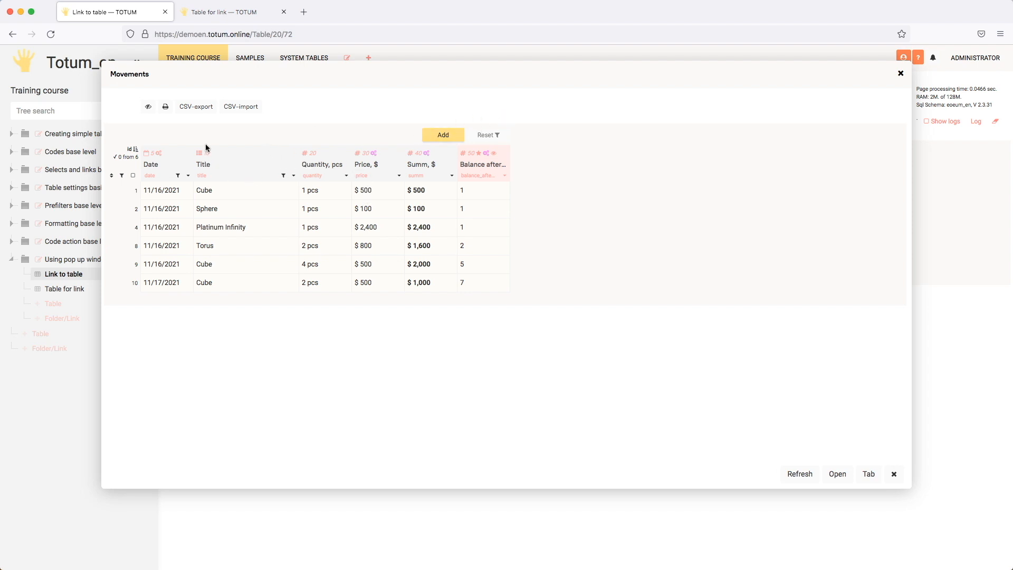
{"action": "left_click", "coordinate": [837, 475]}
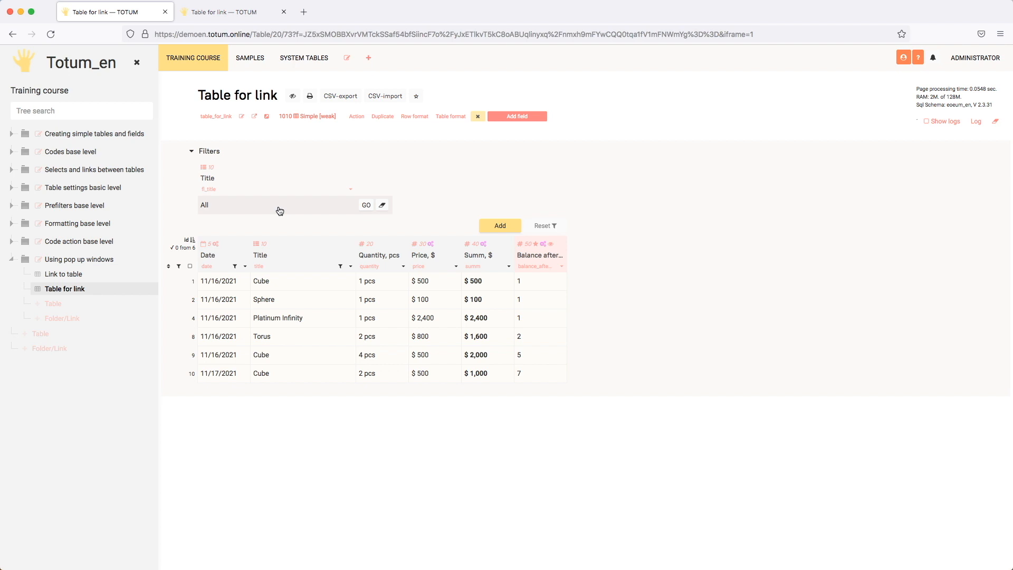
Enable Editable in WEB for the Title prefilter of Table for link and save the field
{"action": "left_click", "coordinate": [350, 189]}
{"action": "scroll", "coordinate": [381, 321], "scroll_direction": "down", "scroll_amount": 3}
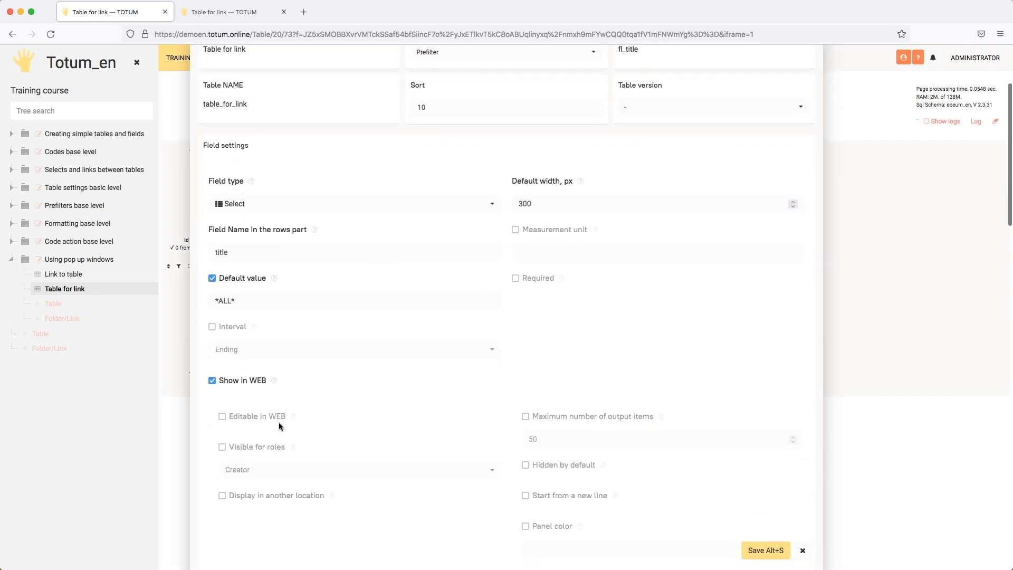
{"action": "left_click", "coordinate": [264, 416]}
{"action": "left_click", "coordinate": [760, 550]}
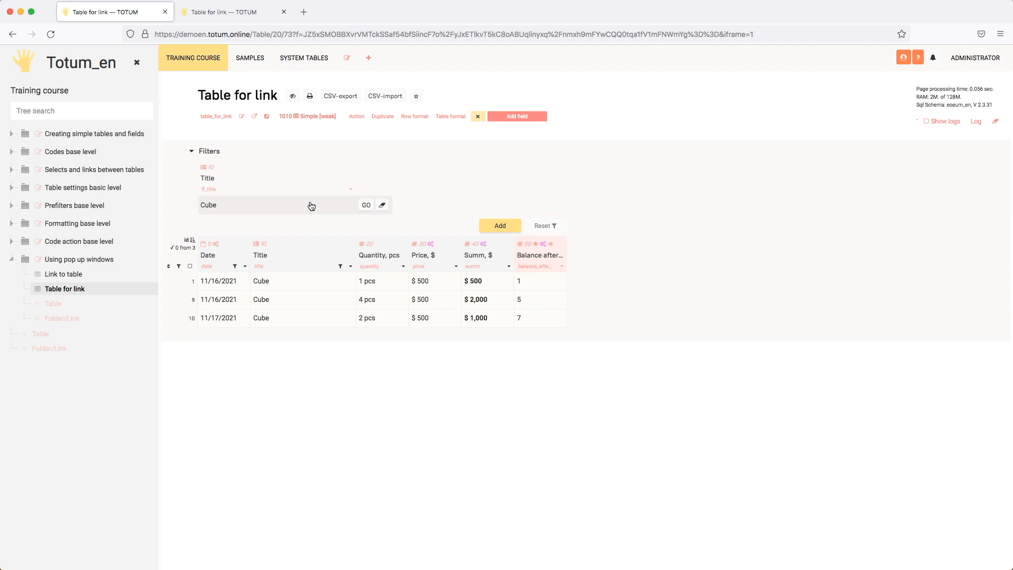
Restrict the Title prefilter's visibility to Role 1 in Table for link, save the field and check its role details
{"action": "left_click", "coordinate": [352, 191]}
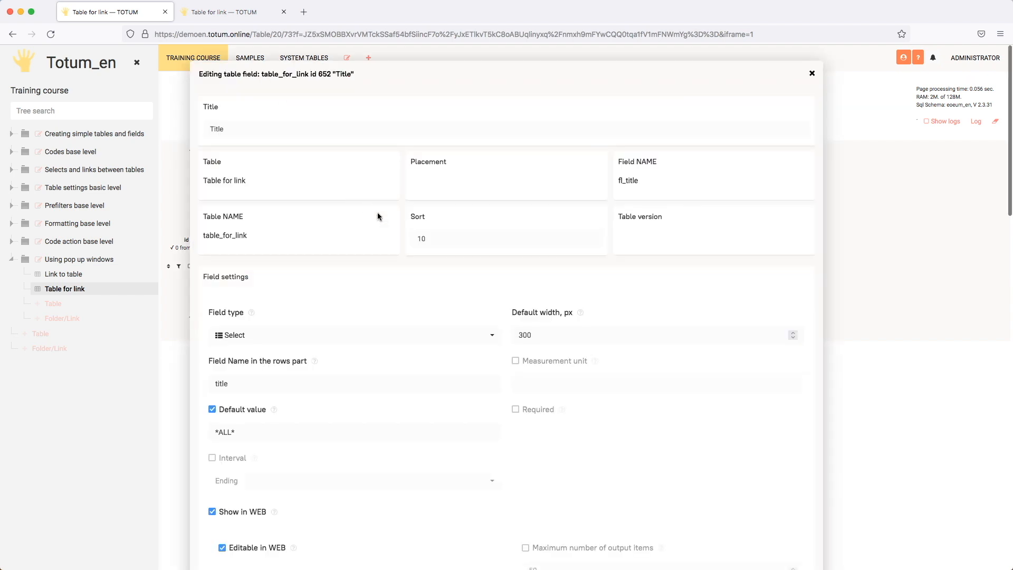
{"action": "scroll", "coordinate": [382, 214], "scroll_direction": "down", "scroll_amount": 5}
{"action": "scroll", "coordinate": [383, 214], "scroll_direction": "down", "scroll_amount": 1}
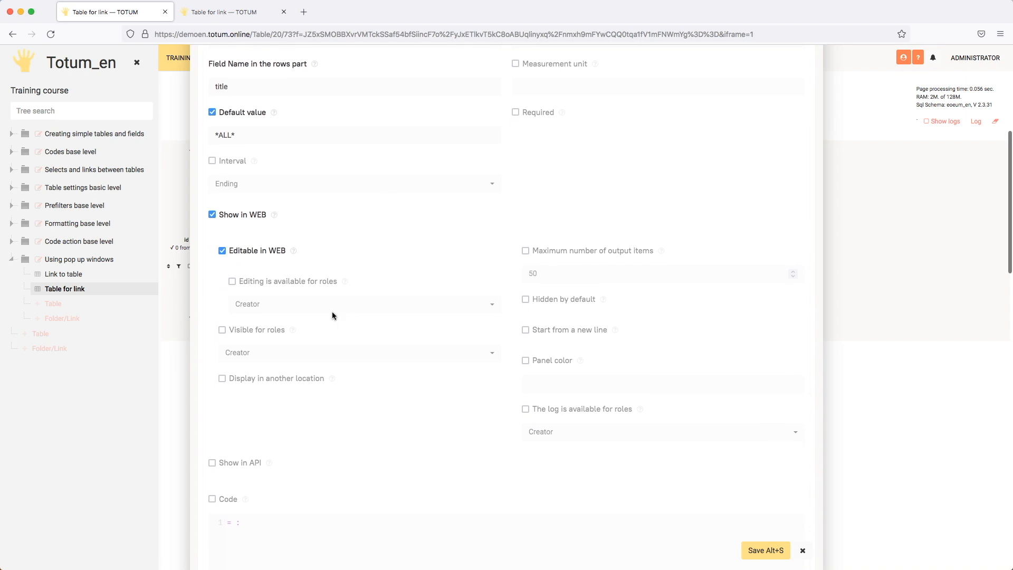
{"action": "left_click", "coordinate": [256, 330]}
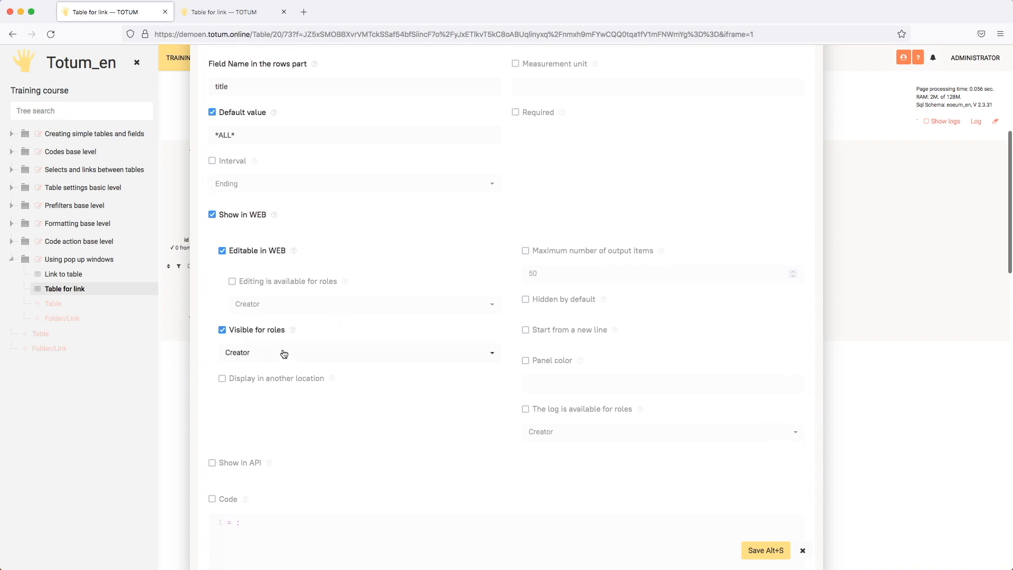
{"action": "left_click", "coordinate": [301, 355]}
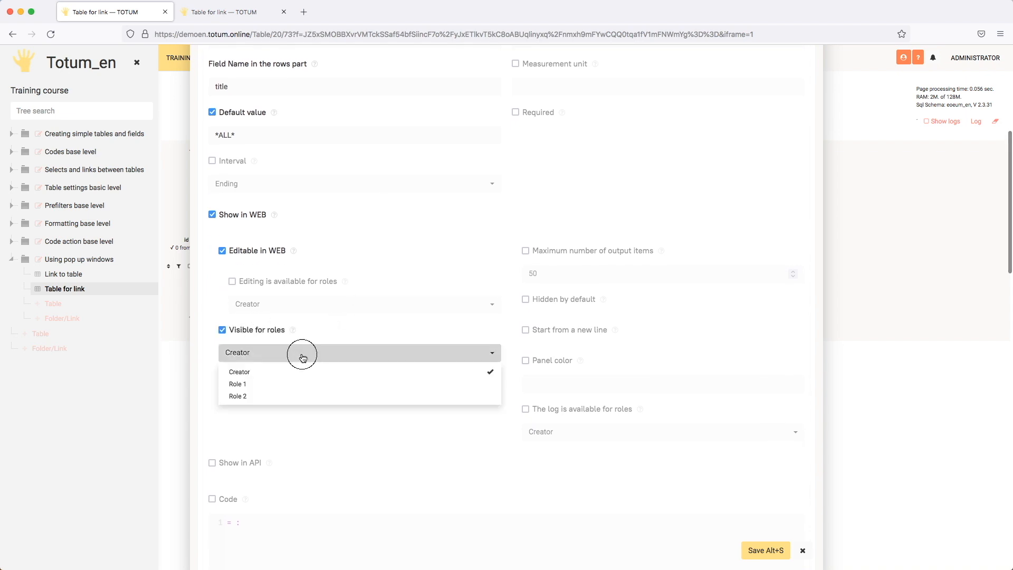
{"action": "left_click", "coordinate": [267, 386]}
{"action": "left_click", "coordinate": [268, 375]}
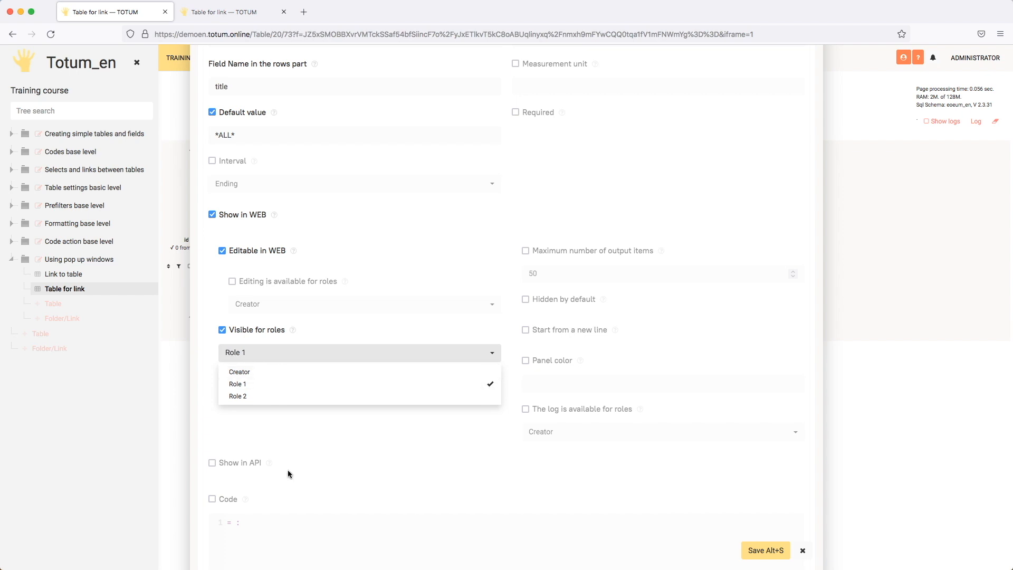
{"action": "left_click", "coordinate": [375, 446]}
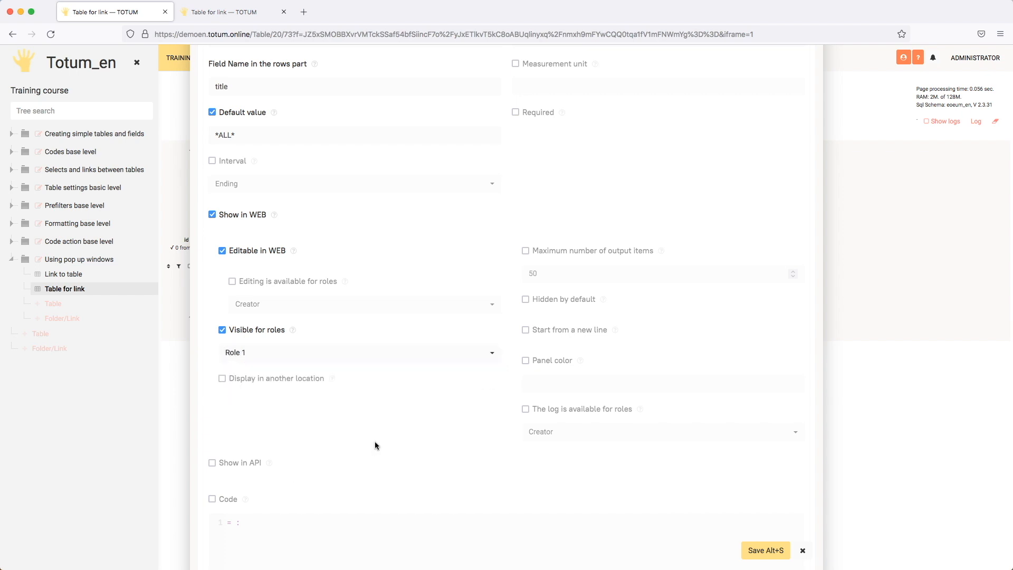
{"action": "left_click", "coordinate": [761, 551]}
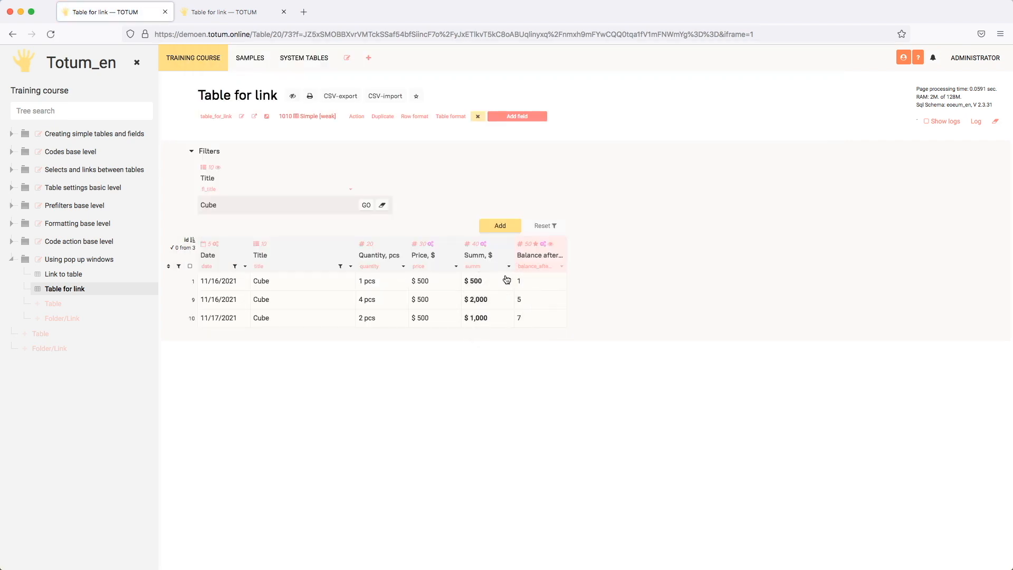
{"action": "left_click", "coordinate": [221, 169]}
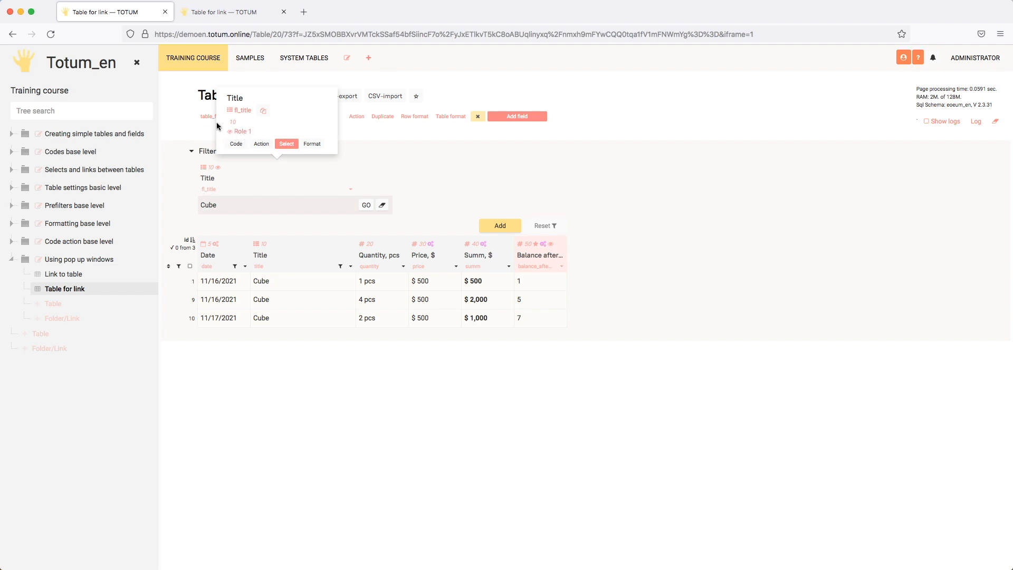
{"action": "left_click", "coordinate": [441, 168]}
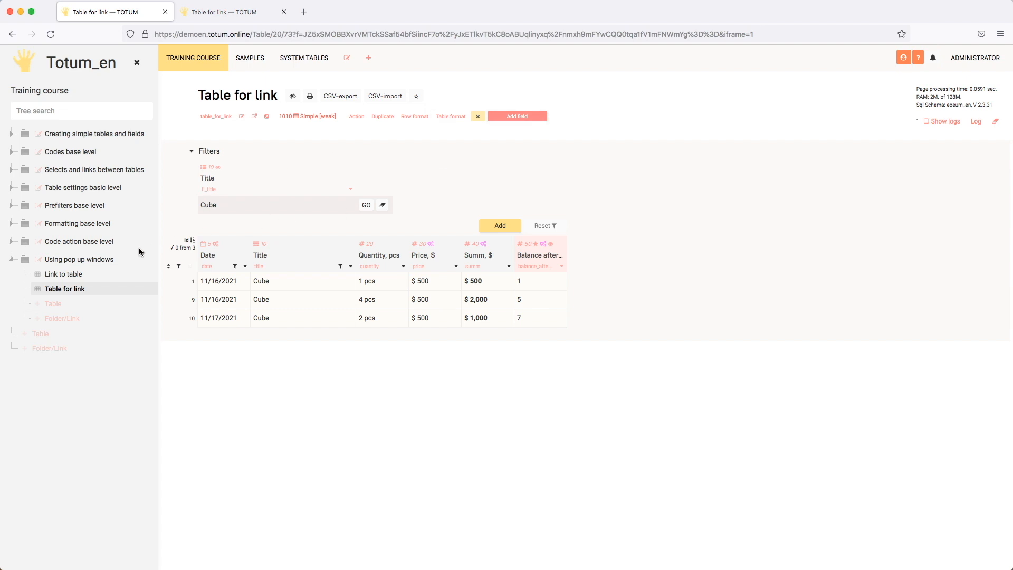
Open the Cube row's Movements pop-up from Link to table and open its table in a new tab
{"action": "left_click", "coordinate": [74, 274]}
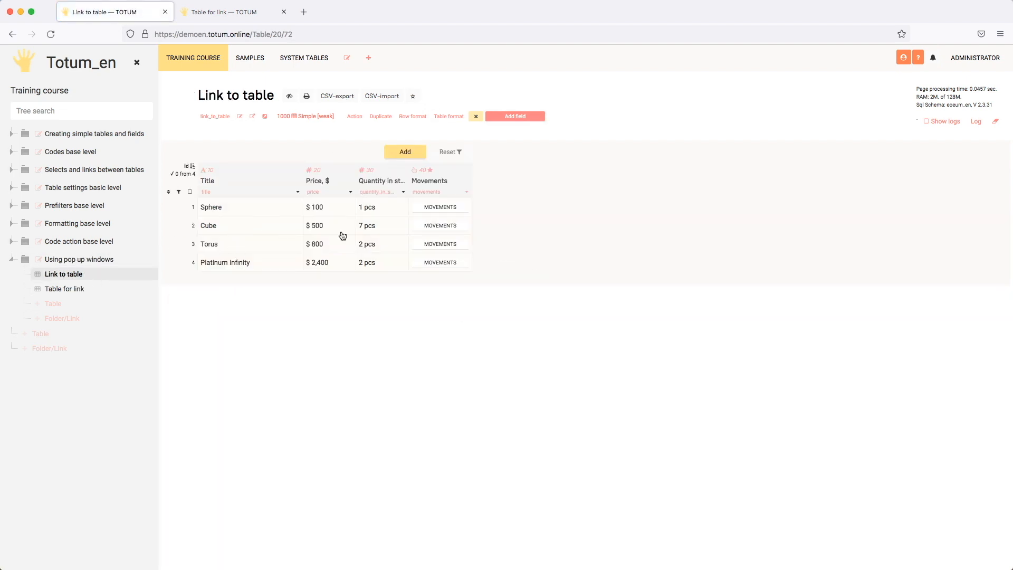
{"action": "left_click", "coordinate": [451, 229]}
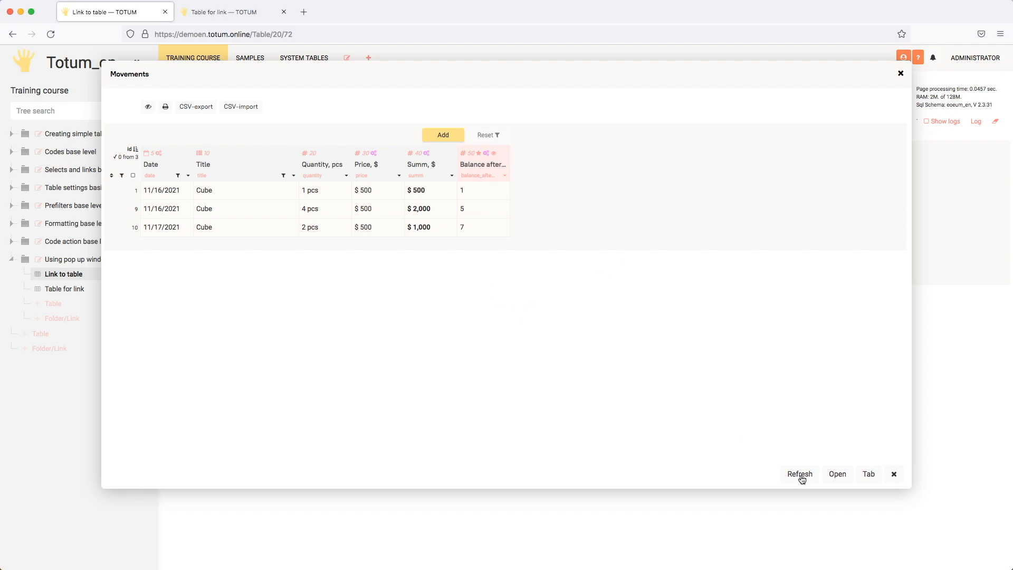
{"action": "left_click", "coordinate": [868, 475]}
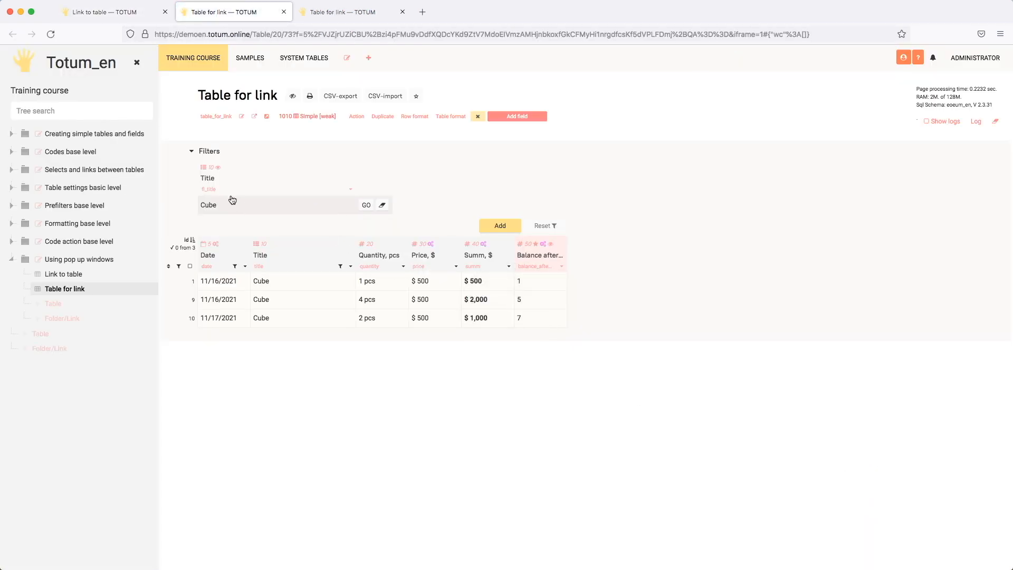
Make the Title prefilter of Table for link visible only for the Creator role and save the field
{"action": "left_click", "coordinate": [351, 191]}
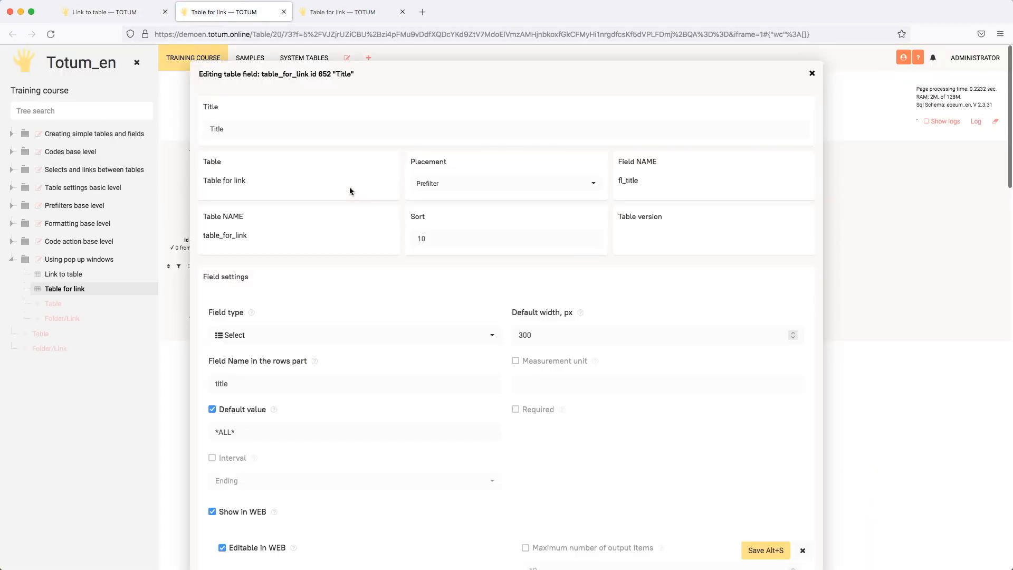
{"action": "scroll", "coordinate": [309, 355], "scroll_direction": "down", "scroll_amount": 3}
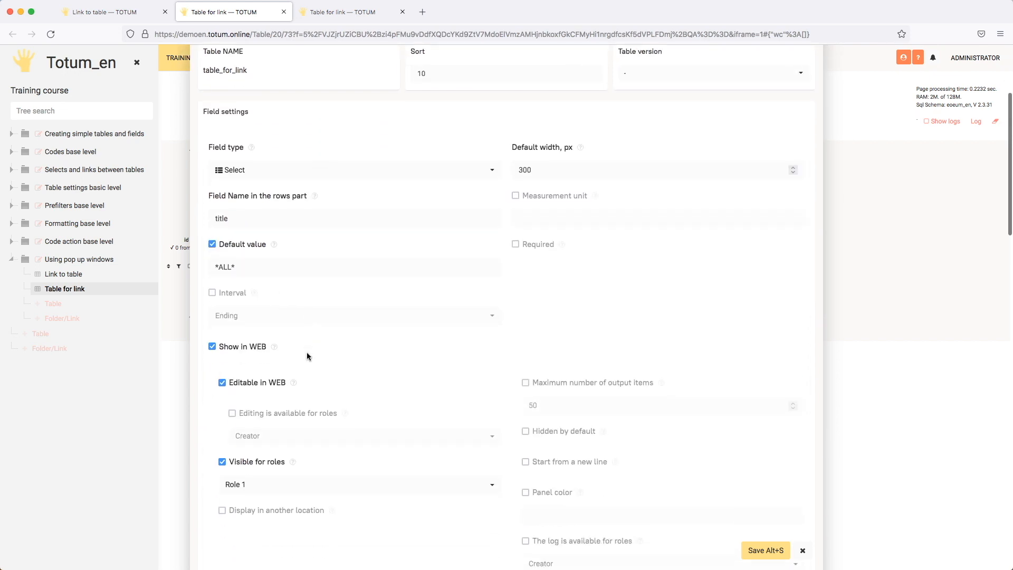
{"action": "left_click", "coordinate": [330, 491]}
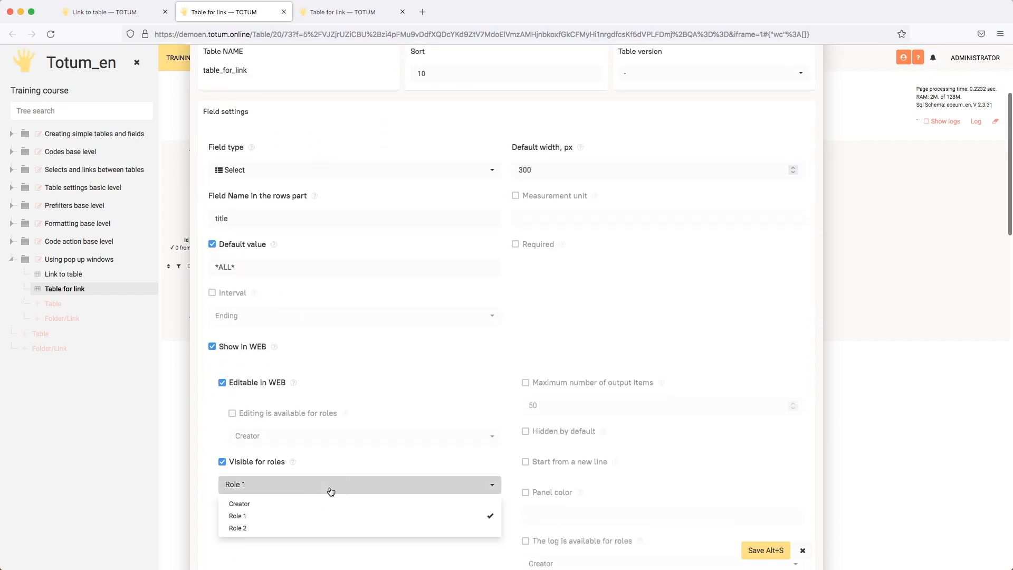
{"action": "left_click", "coordinate": [280, 504]}
{"action": "left_click", "coordinate": [271, 516]}
{"action": "left_click", "coordinate": [415, 420]}
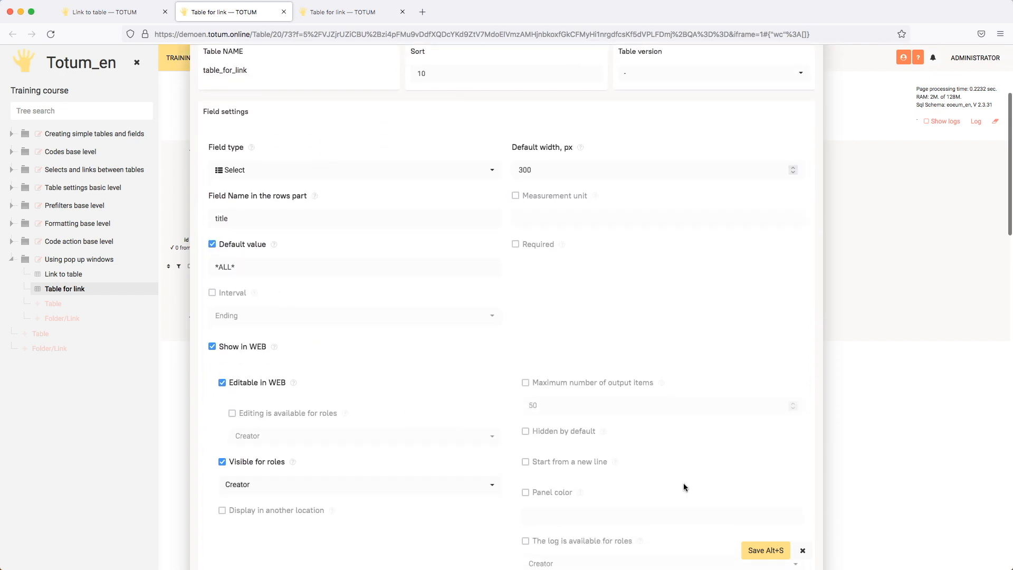
{"action": "left_click", "coordinate": [766, 550]}
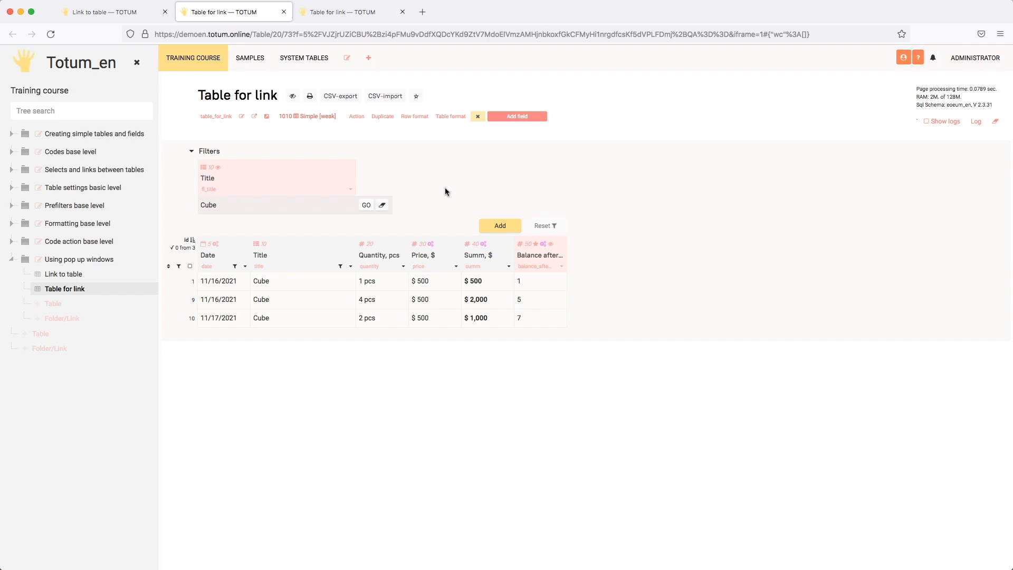
Close both Table for link tabs and view the Cube row's Movements pop-up in Link to table
{"action": "left_click", "coordinate": [308, 284]}
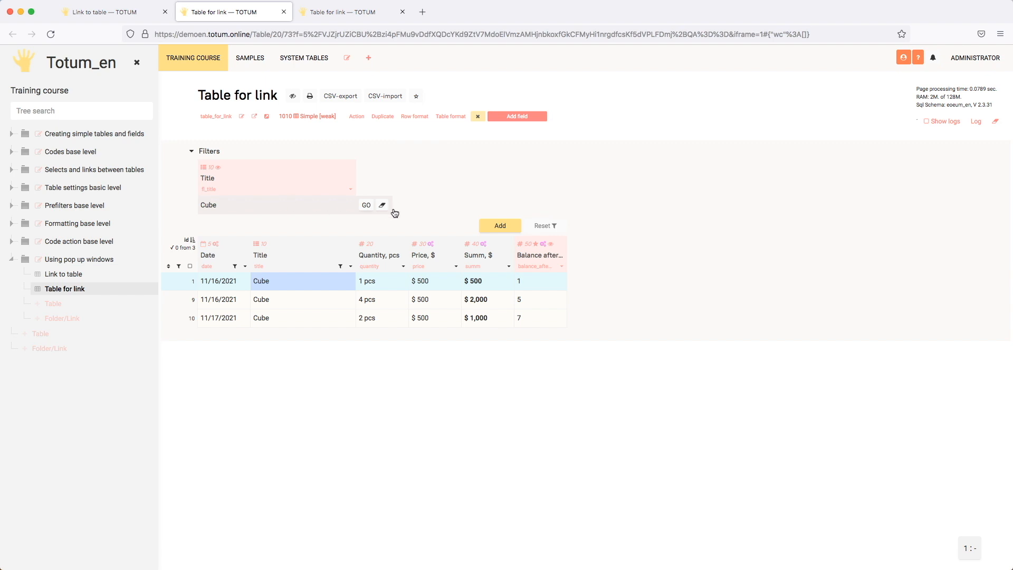
{"action": "left_click", "coordinate": [310, 289]}
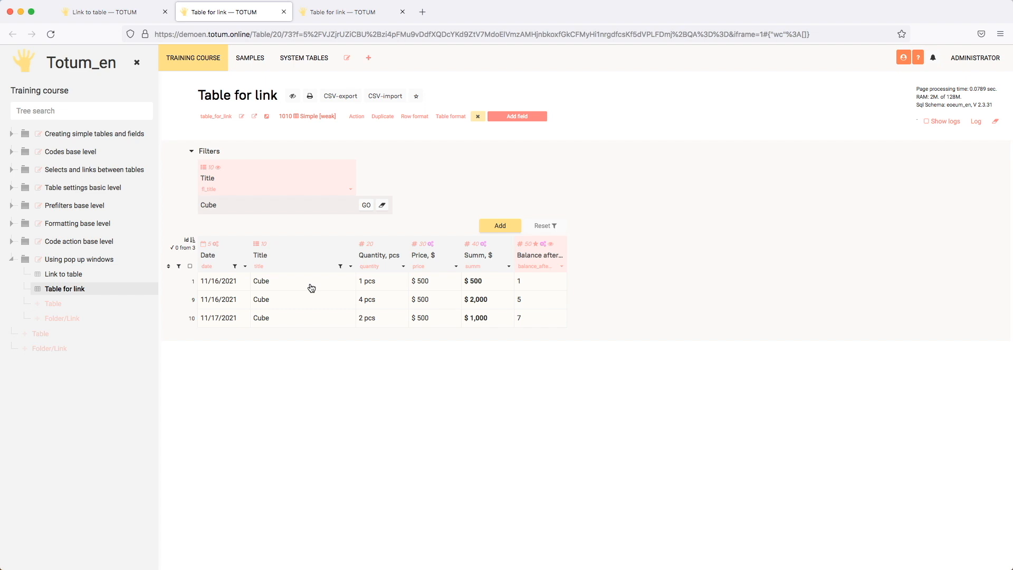
{"action": "left_click", "coordinate": [403, 12]}
{"action": "left_click", "coordinate": [284, 11]}
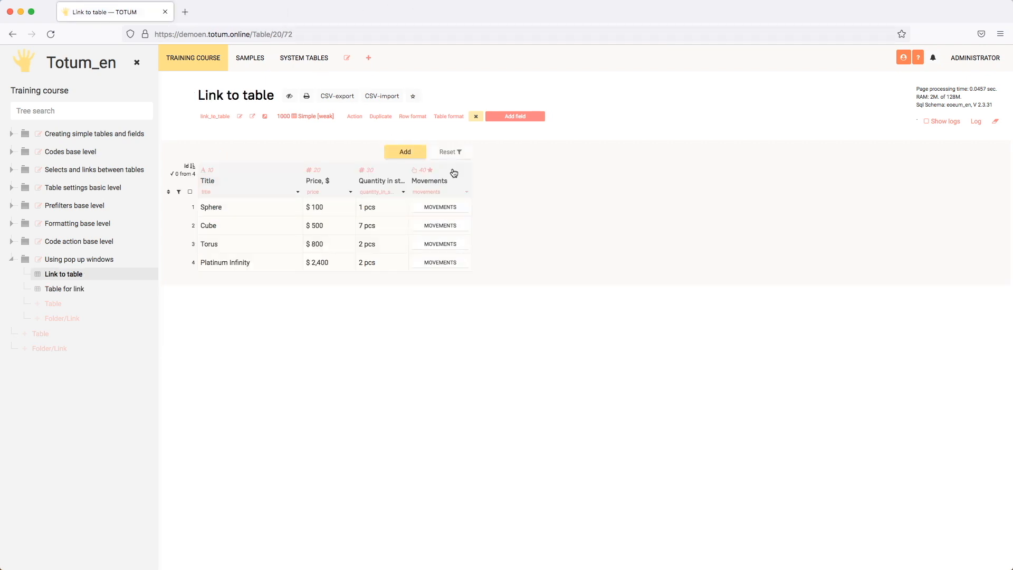
{"action": "left_click", "coordinate": [440, 227]}
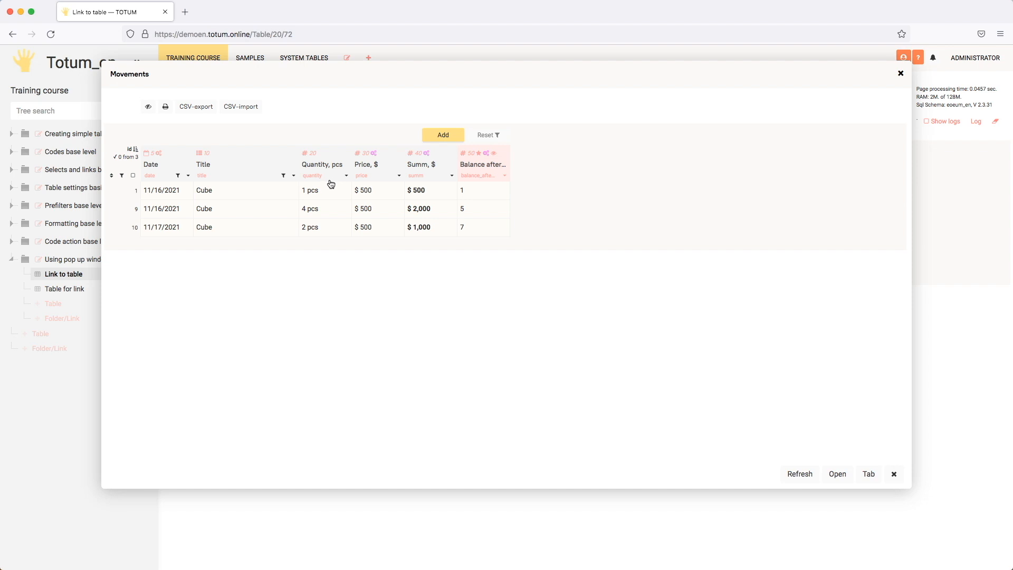
{"action": "left_click", "coordinate": [901, 75]}
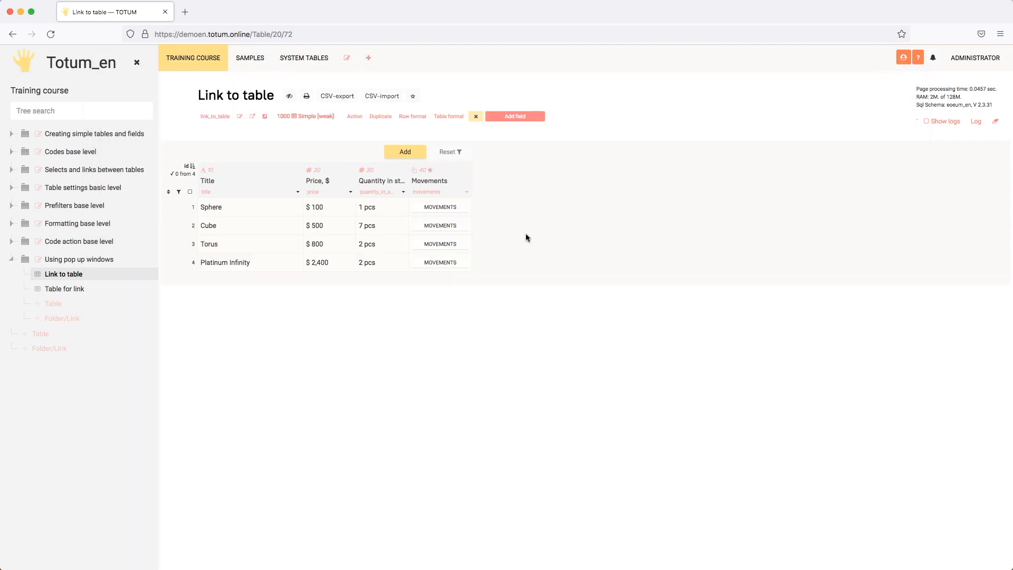
Add the parameter field: 'quantity' = 1 after the filter in the Movements button's linkToTable action code and save the field
{"action": "left_click", "coordinate": [471, 189]}
{"action": "scroll", "coordinate": [494, 311], "scroll_direction": "down", "scroll_amount": 6}
{"action": "left_click", "coordinate": [533, 310]}
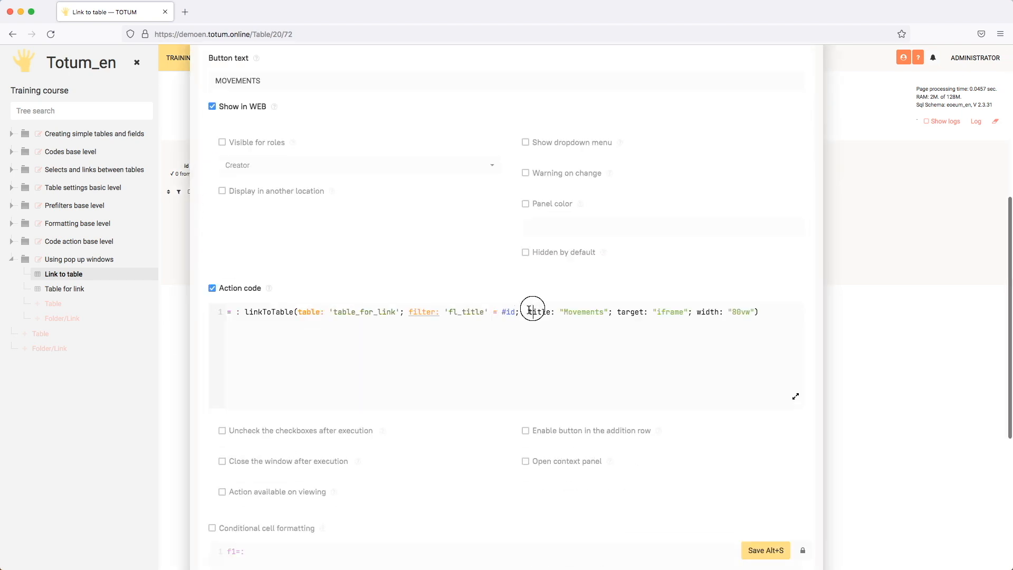
{"action": "left_click", "coordinate": [523, 311]}
{"action": "type", "text": "field: '';"}
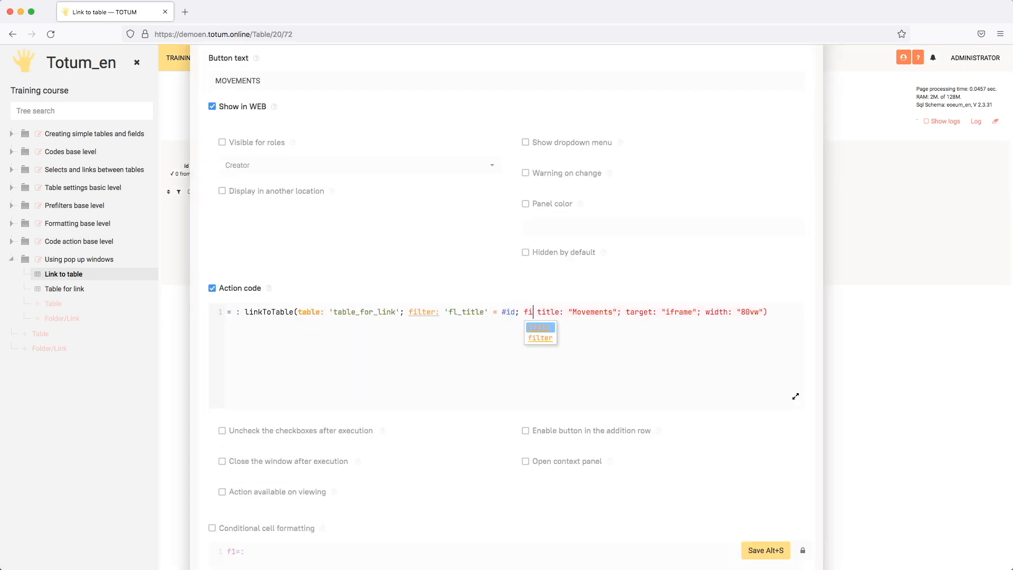
{"action": "key", "text": "Left"}
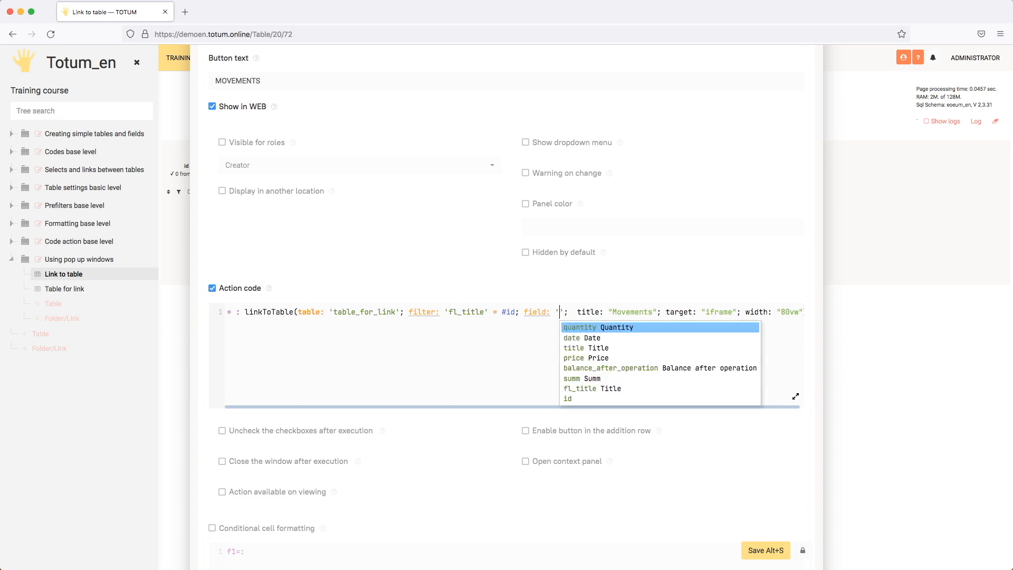
{"action": "key", "text": "Down"}
{"action": "key", "text": "Down"}
{"action": "key", "text": "Up"}
{"action": "key", "text": "Up"}
{"action": "key", "text": "Return"}
{"action": "type", "text": "= 1"}
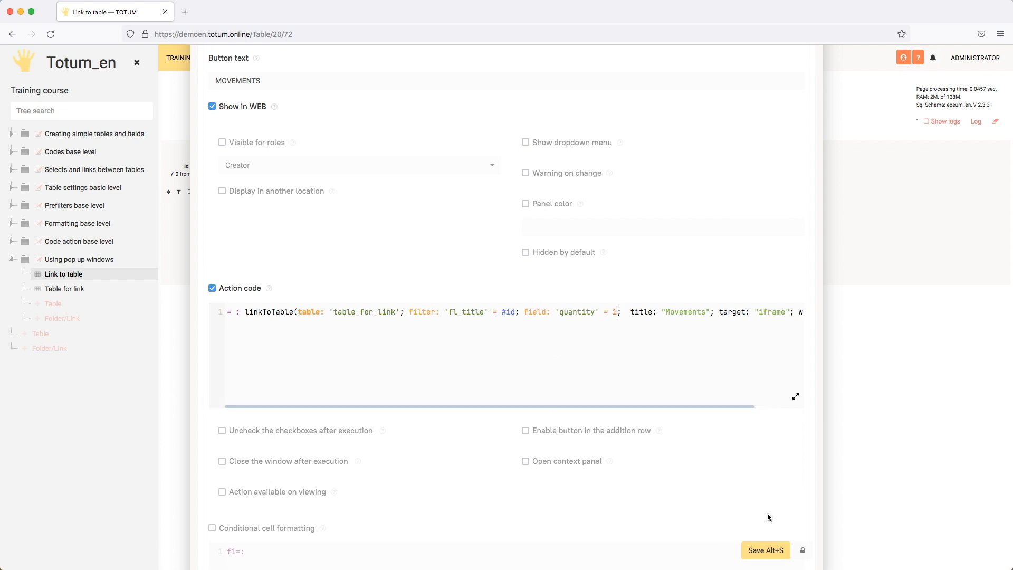
{"action": "left_click", "coordinate": [769, 551]}
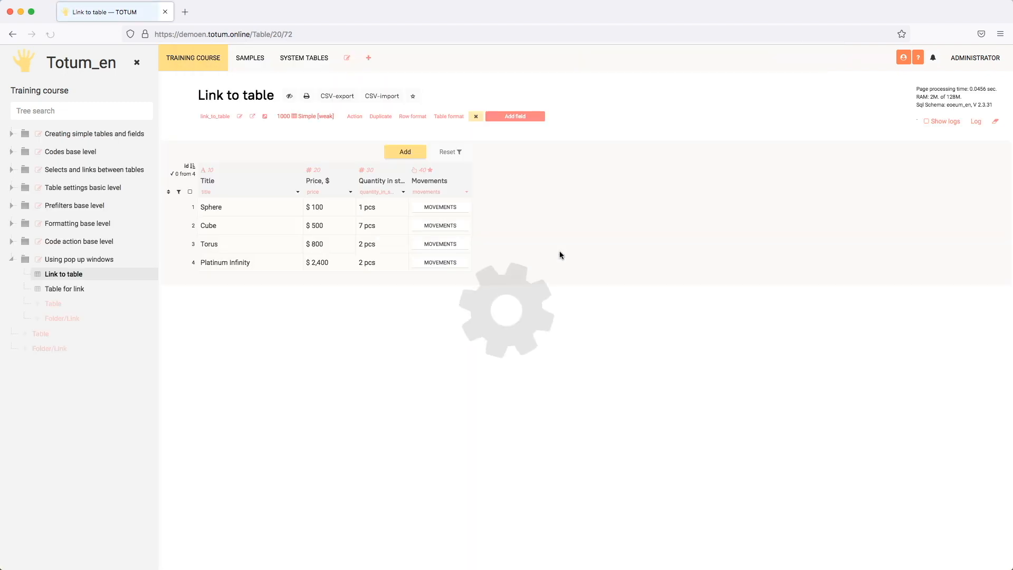
Save the prefilled Cube row with quantity 1 from the Movements table opened in a new tab, and refresh Link to table
{"action": "left_click", "coordinate": [442, 227]}
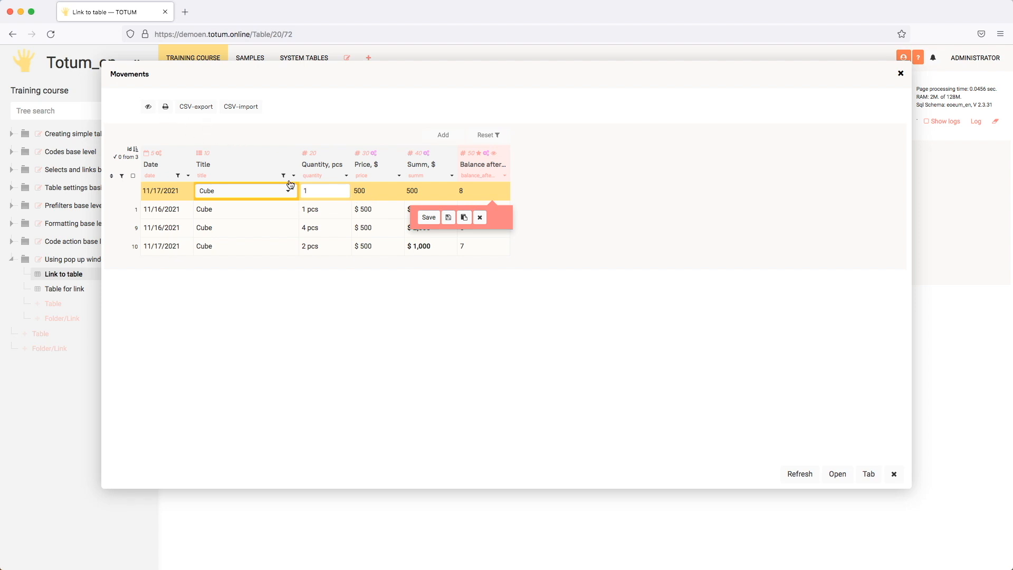
{"action": "left_click", "coordinate": [869, 474]}
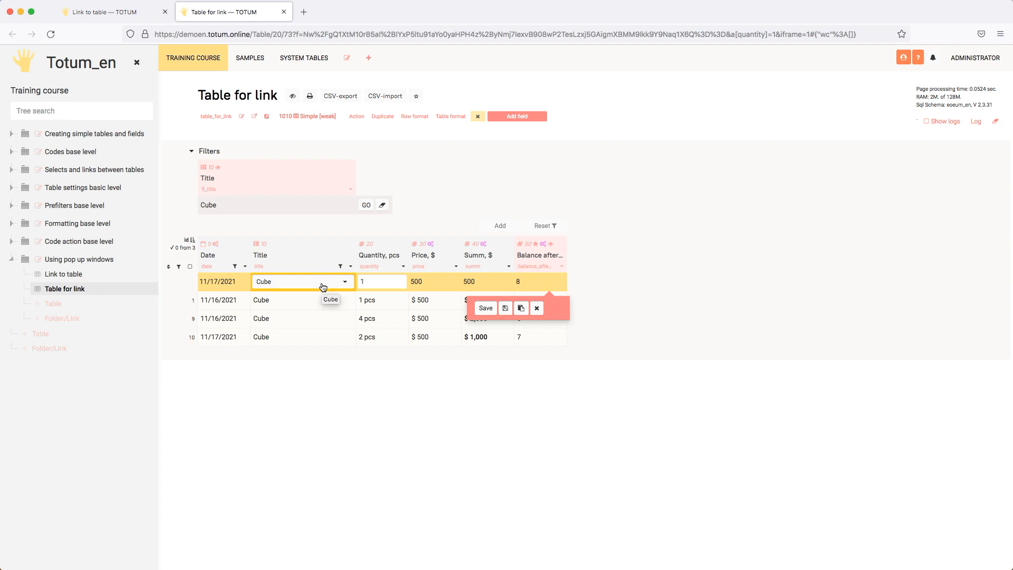
{"action": "left_click", "coordinate": [489, 309]}
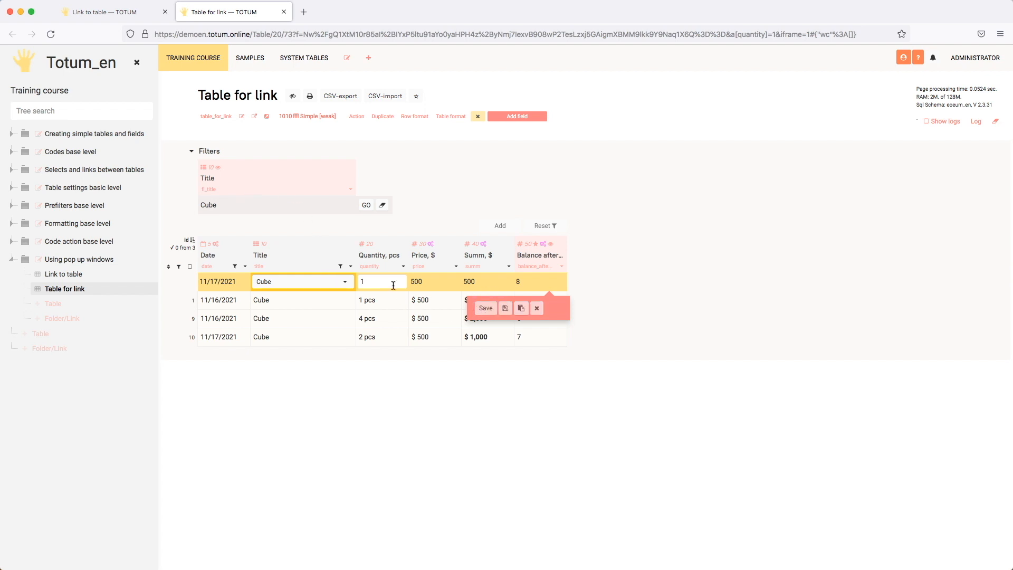
{"action": "left_click", "coordinate": [283, 12]}
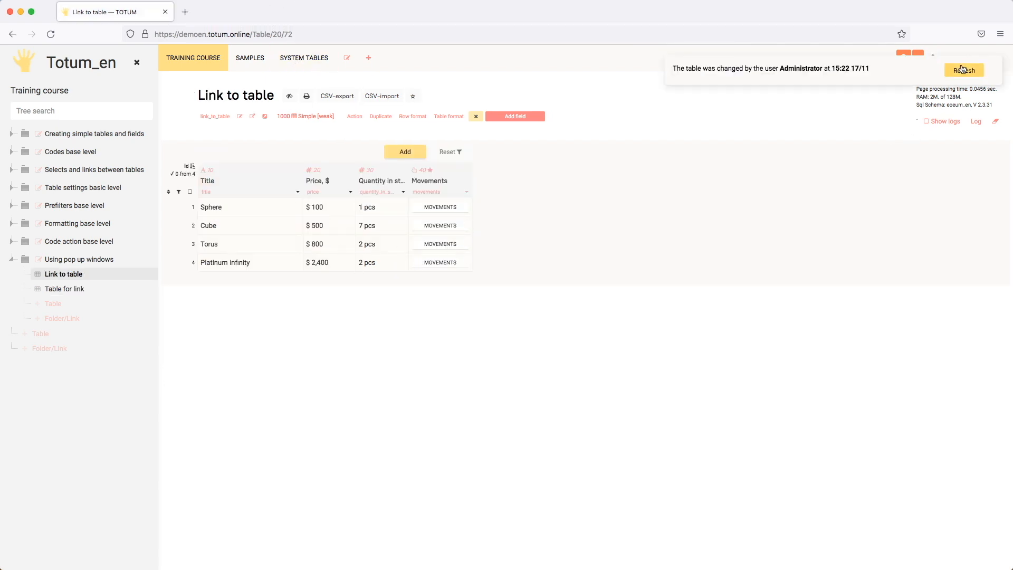
{"action": "left_click", "coordinate": [963, 71]}
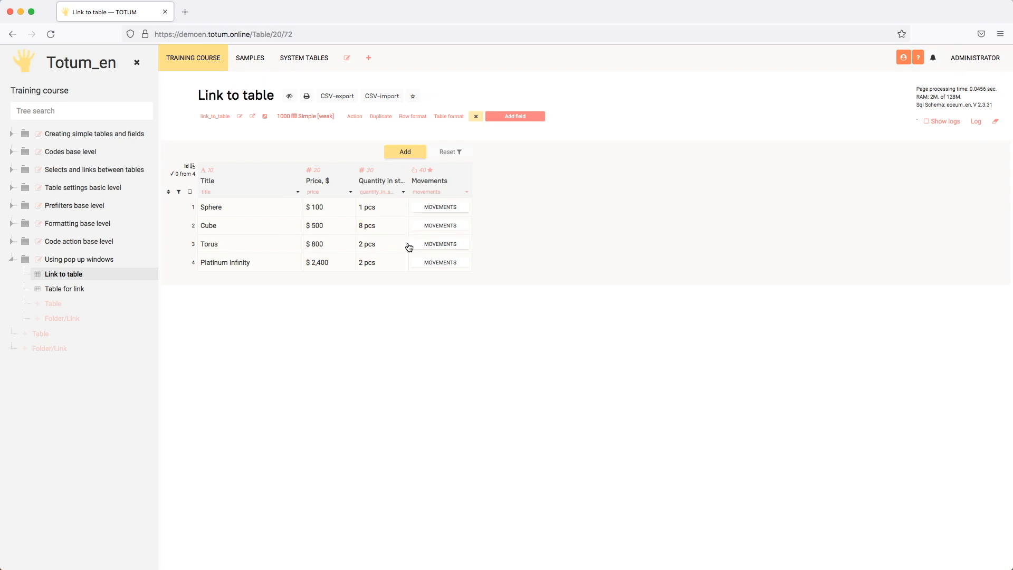
Save another prefilled Cube row with quantity 1 directly in the Movements pop-up, close it and refresh Link to table
{"action": "left_click", "coordinate": [443, 226]}
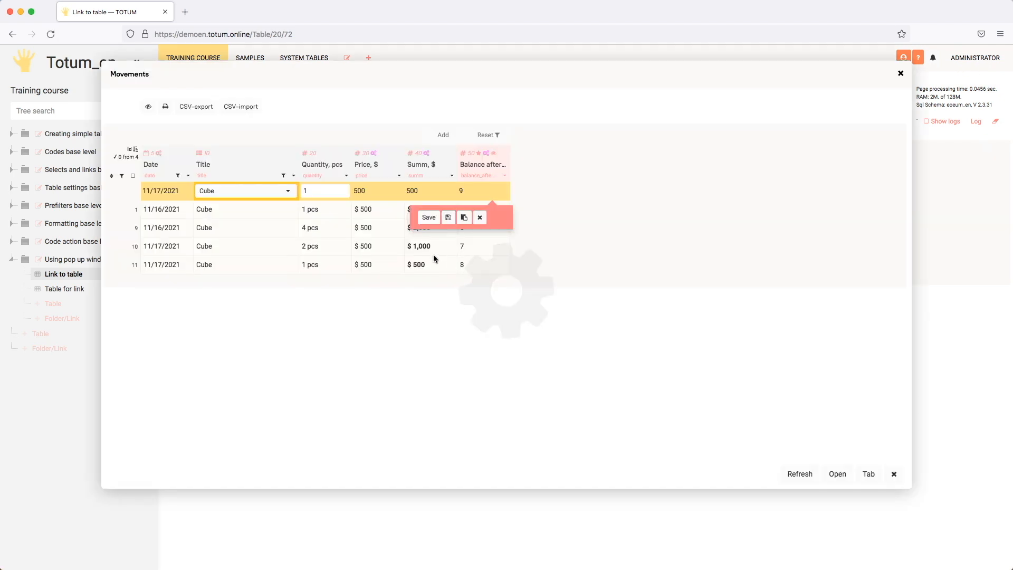
{"action": "left_click", "coordinate": [424, 217]}
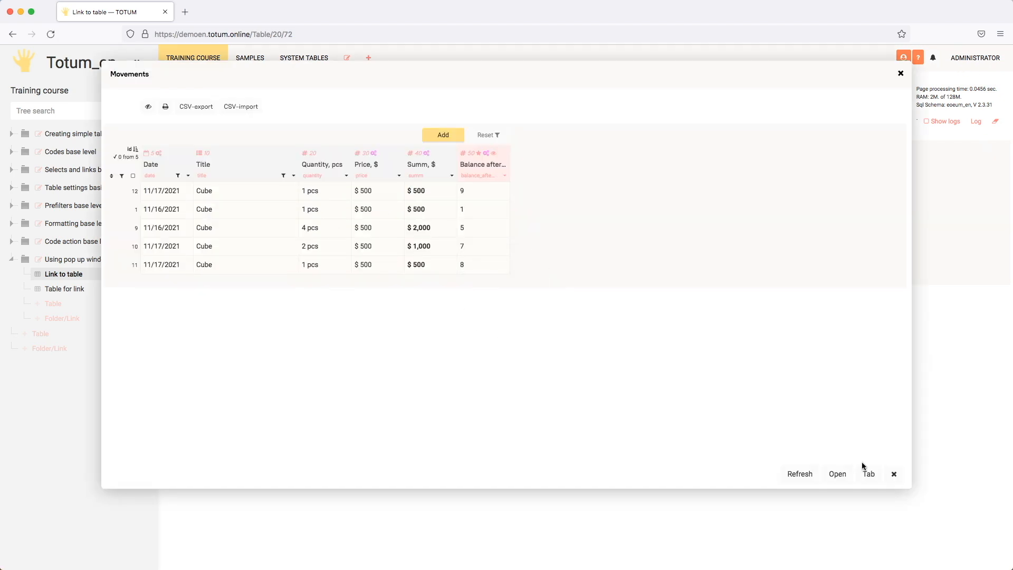
{"action": "left_click", "coordinate": [894, 474]}
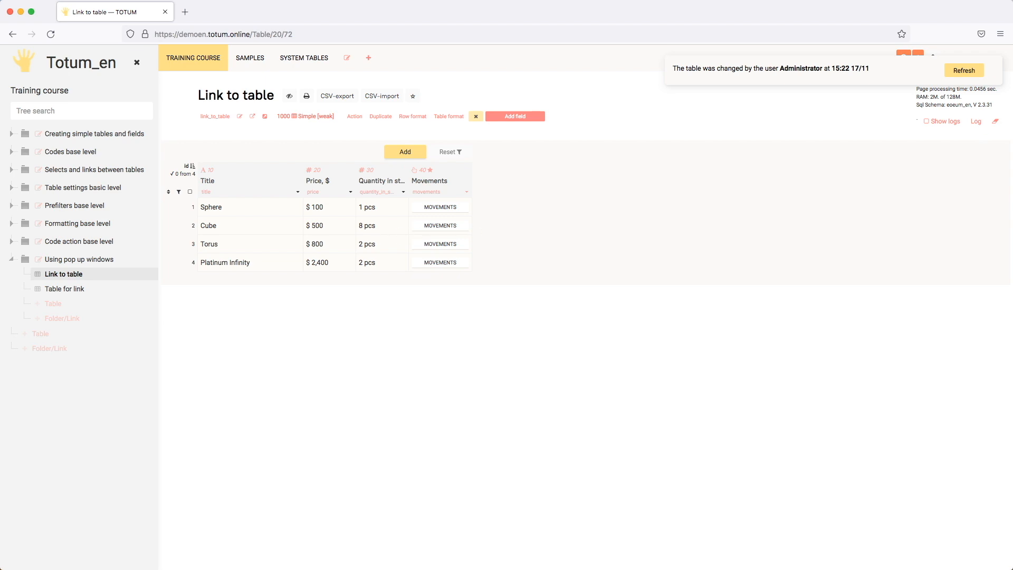
{"action": "left_click", "coordinate": [951, 71]}
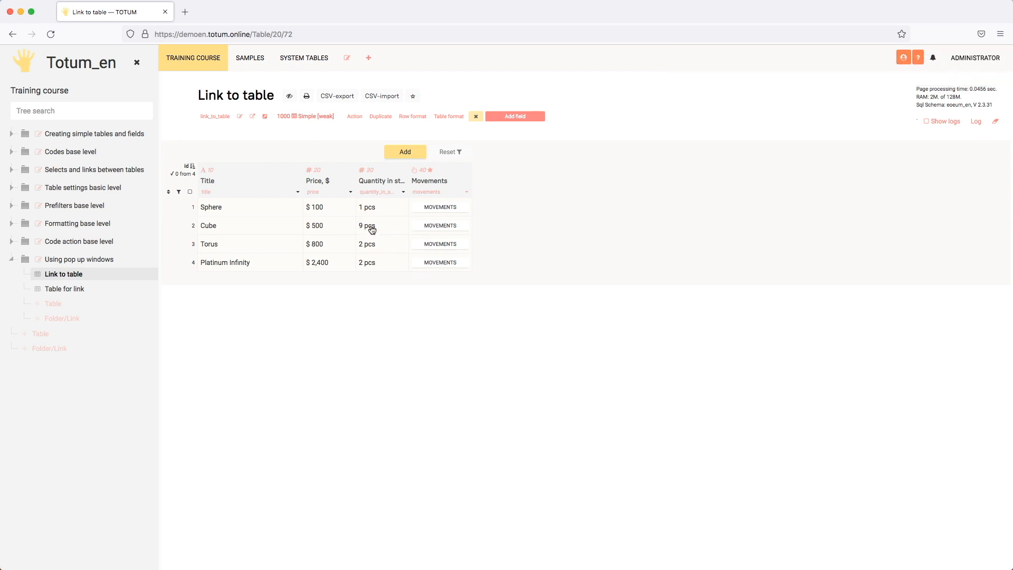